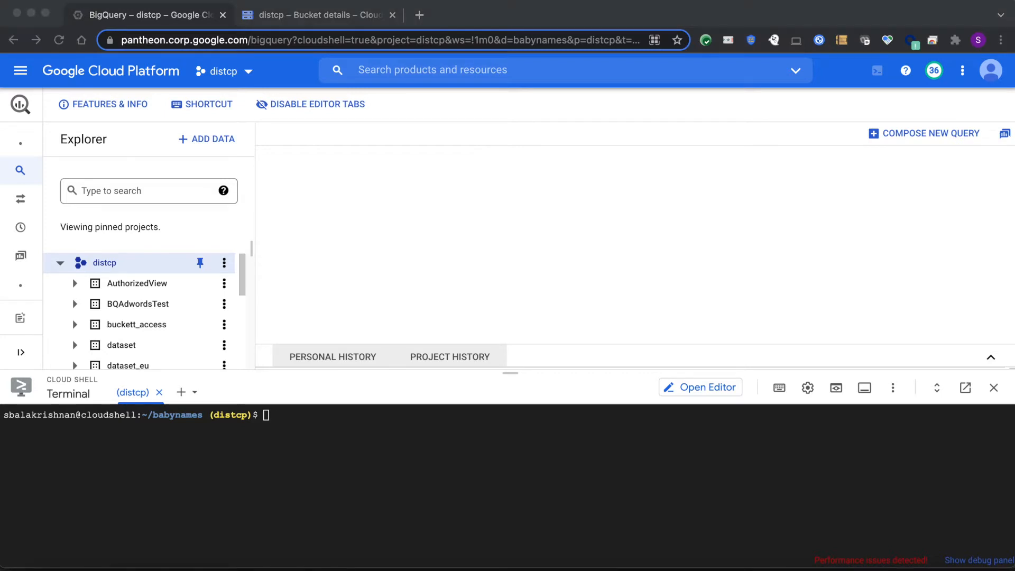
click(304, 461)
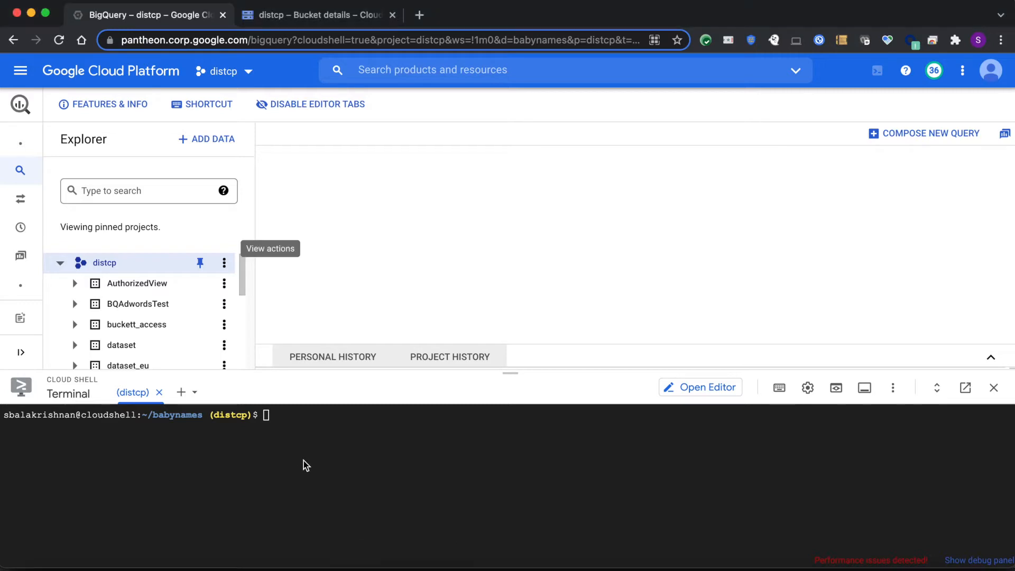
text(gsutil cp gs://spls/gsp072/baby-names.zip .)
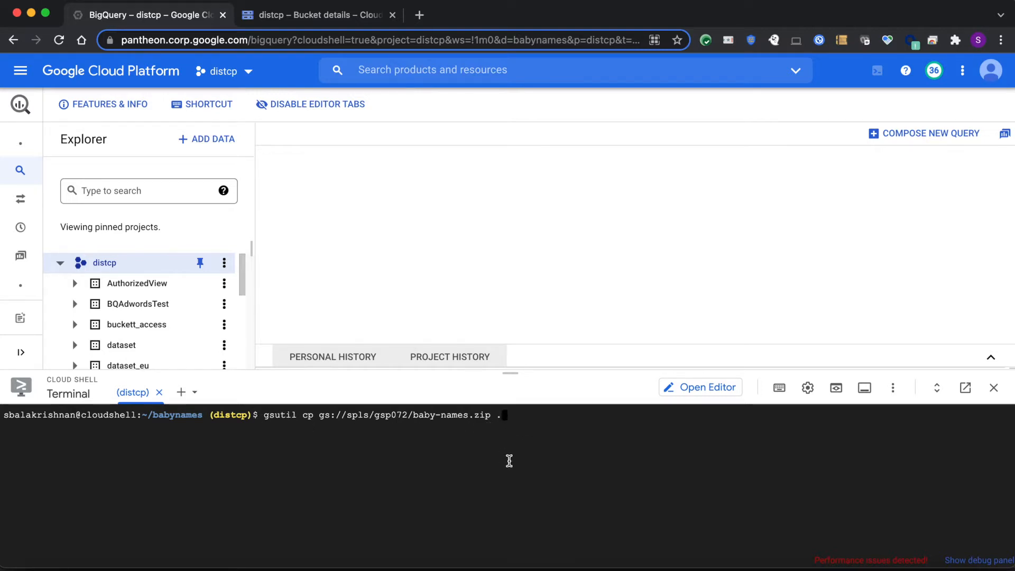
key(ctrl+c)
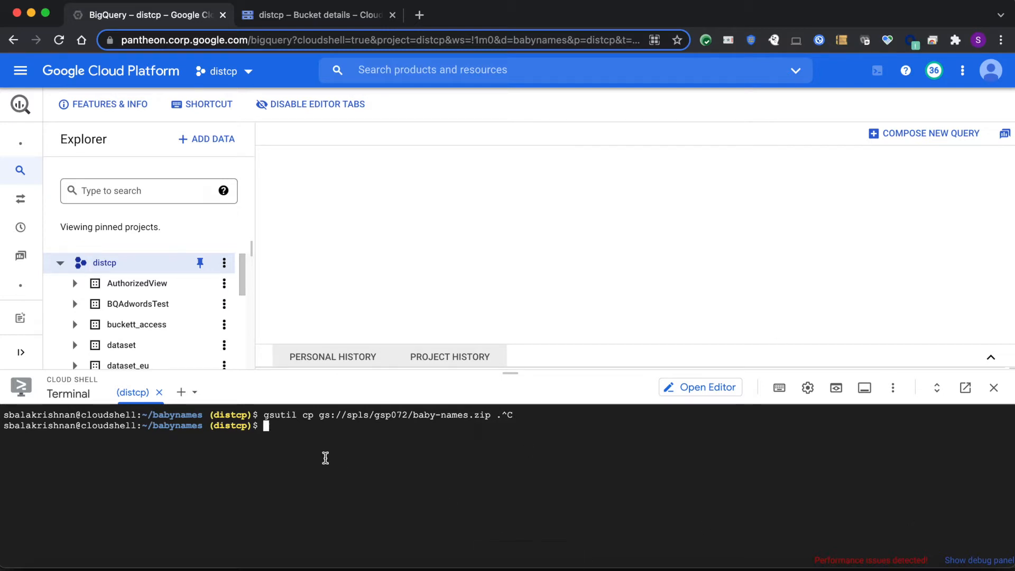
List the files in the babynames directory in the terminal and highlight baby-names.zip
text(ls)
key(Return)
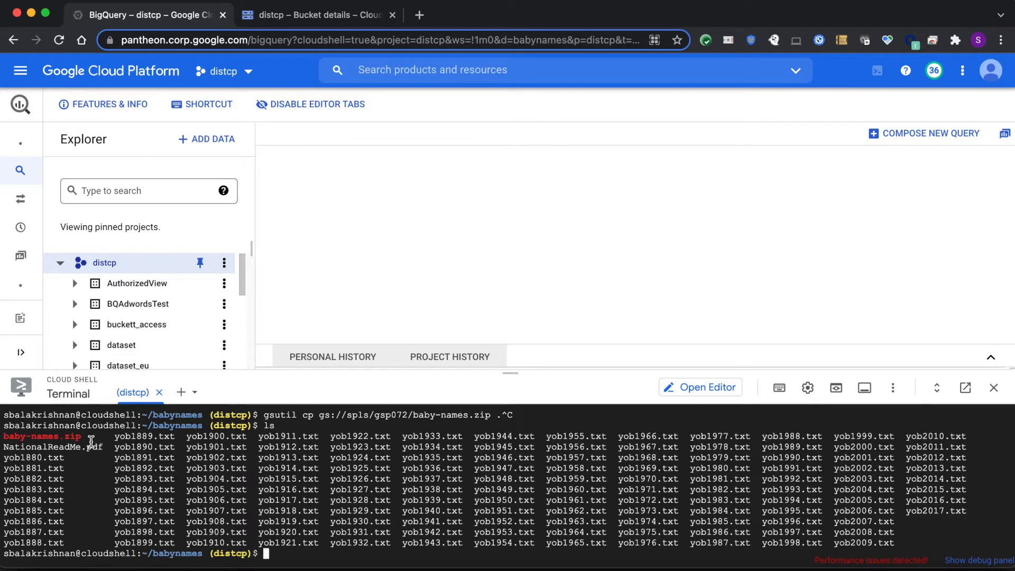
drag(86, 437, 2, 441)
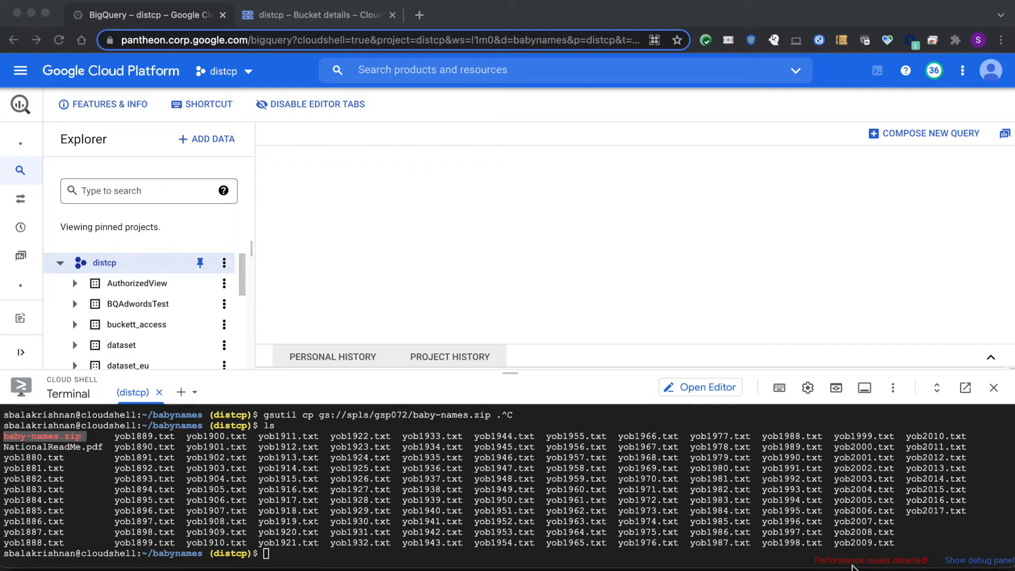
click(280, 559)
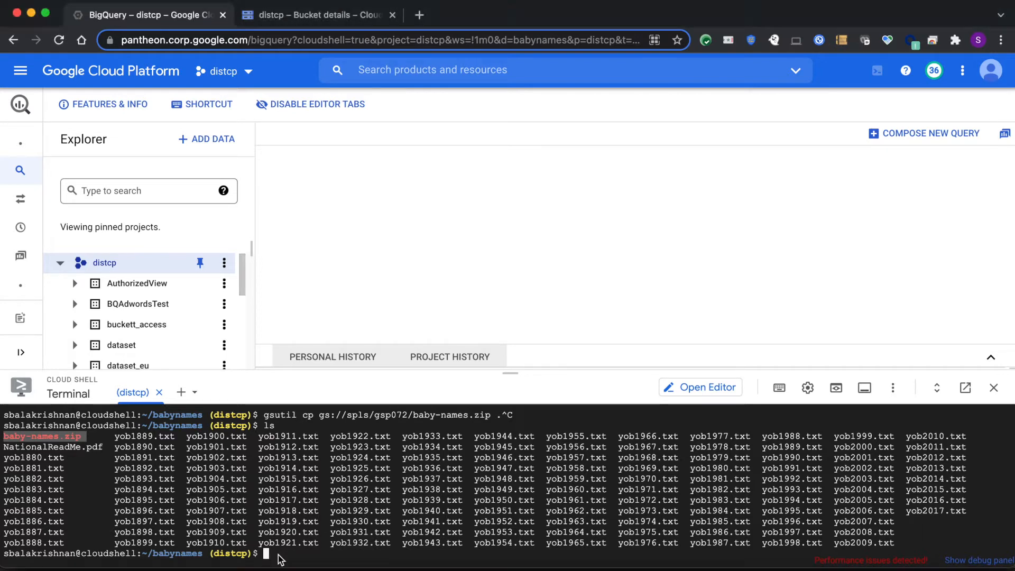
key(super+v)
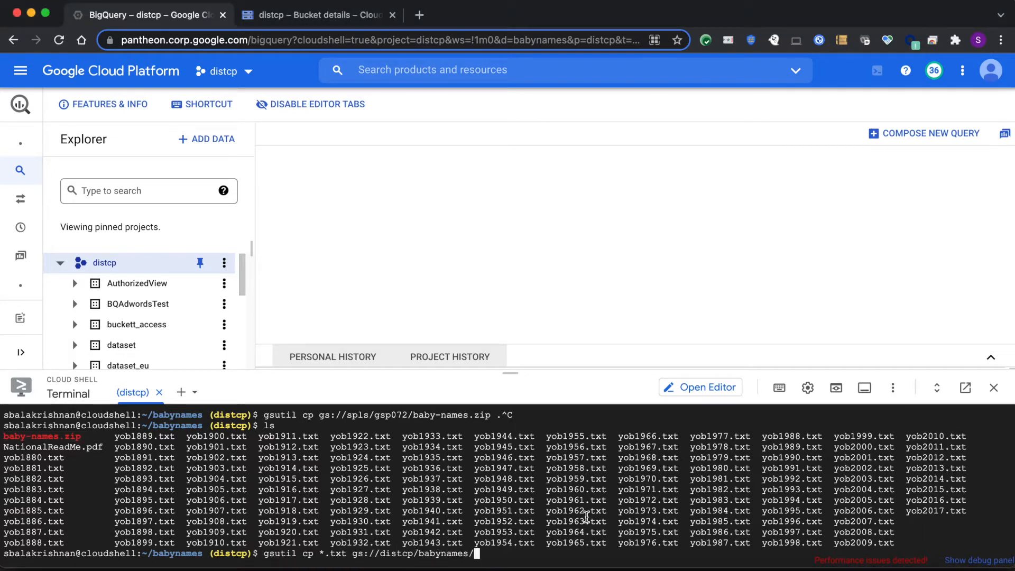
key(ctrl+c)
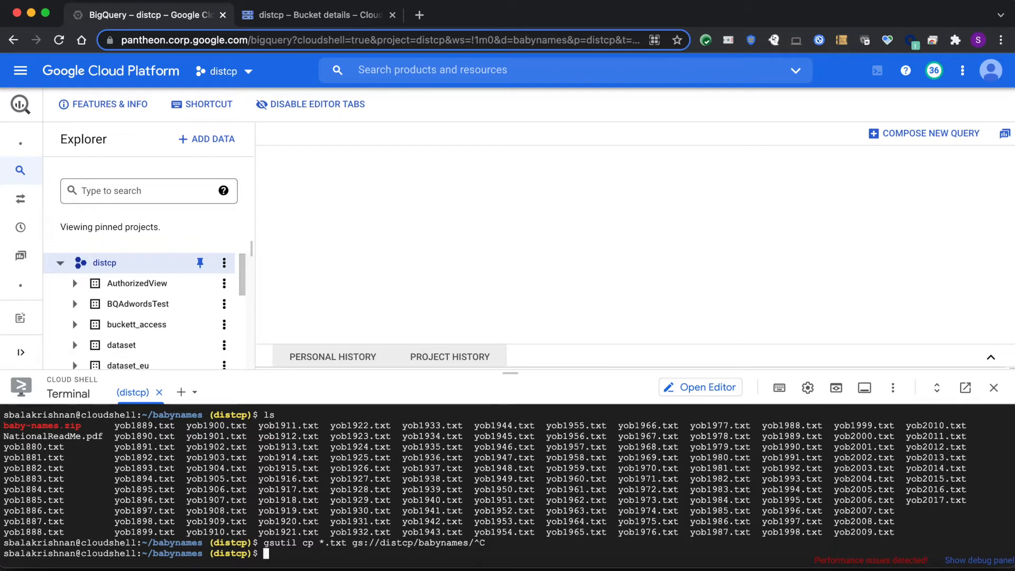
Clear the terminal output
text(clear)
key(Return)
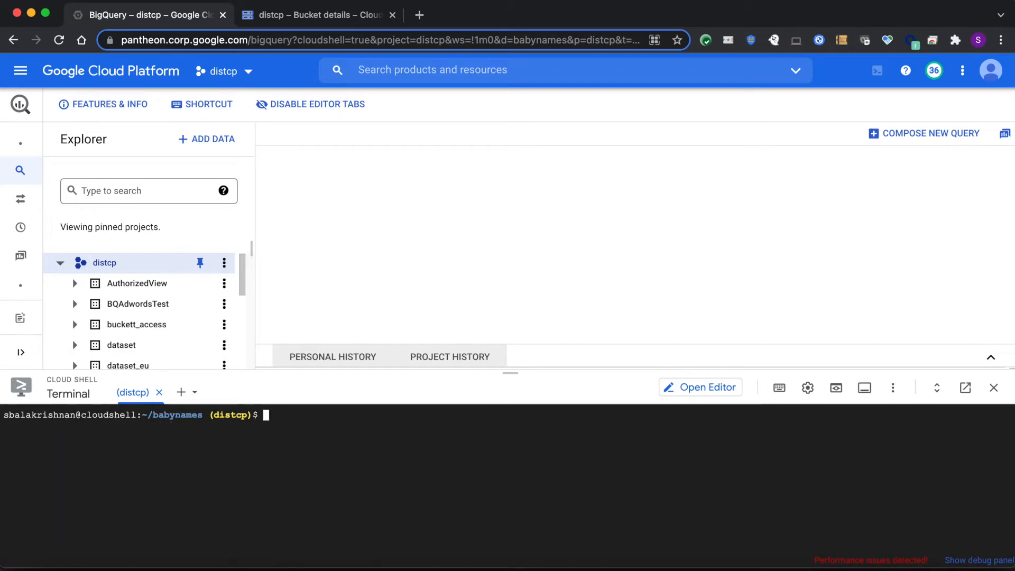
key(super+v)
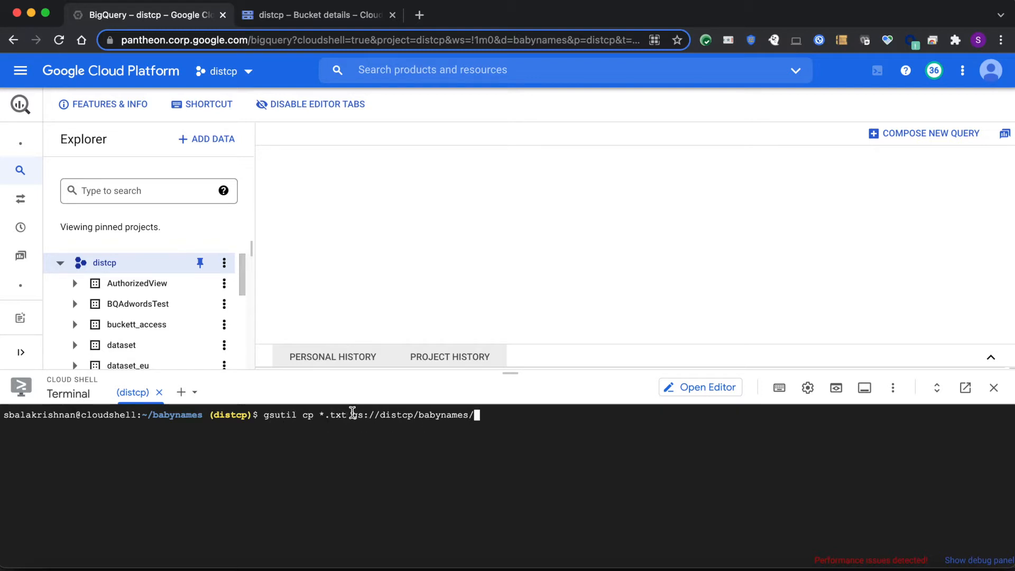
drag(354, 415, 469, 415)
click(441, 438)
key(ctrl+c)
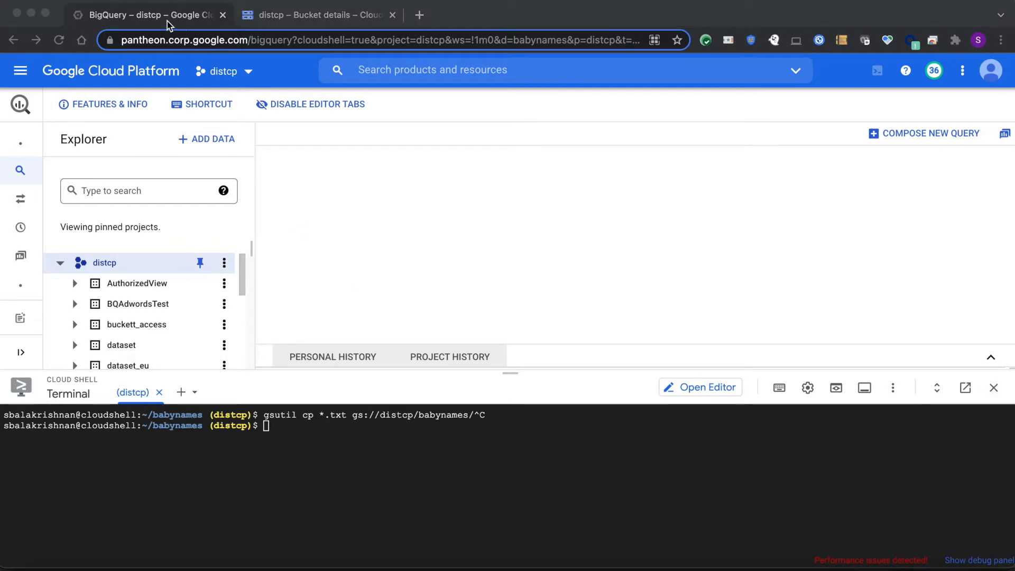
Switch to the distcp bucket in Cloud Storage and open its babynames folder to view the files
click(276, 17)
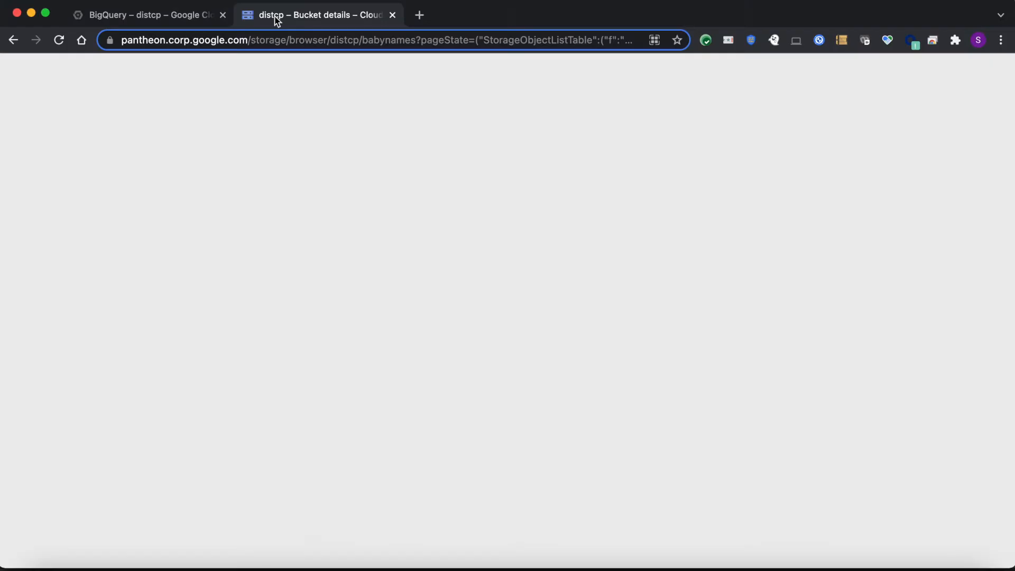
click(130, 199)
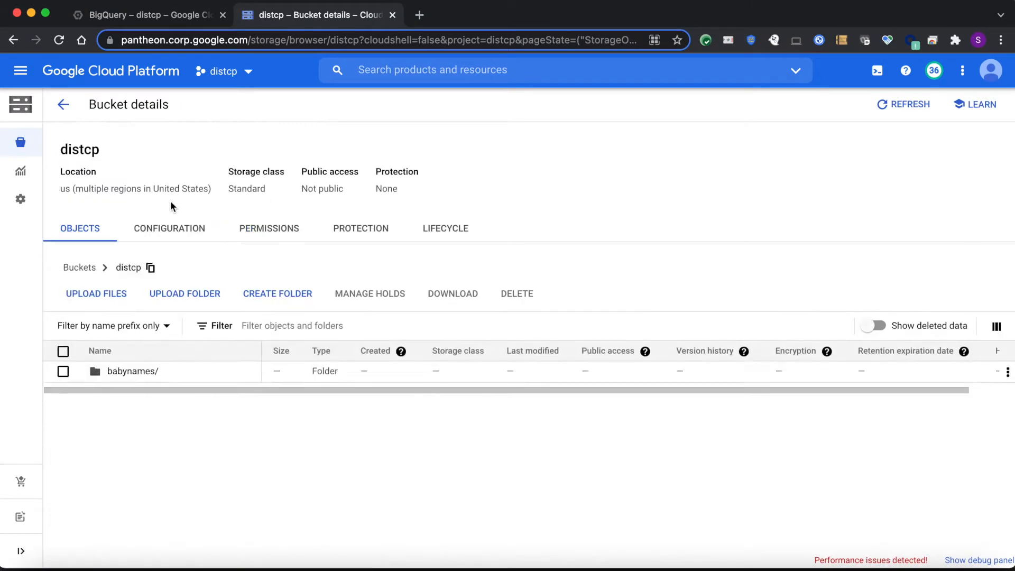
click(135, 372)
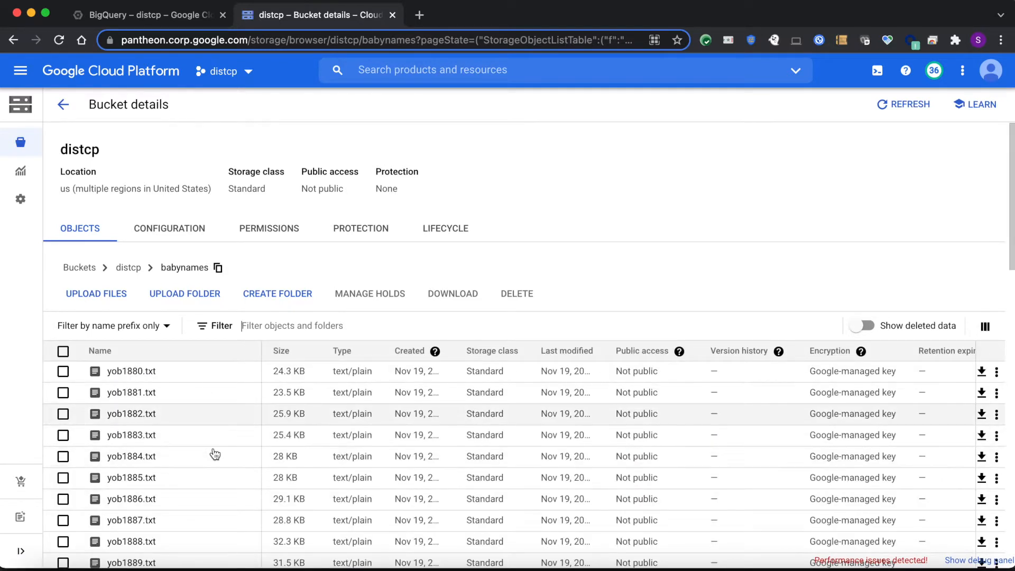
Return to the BigQuery terminal, list the directory's files and display the first lines of yob1889.txt with head
click(159, 19)
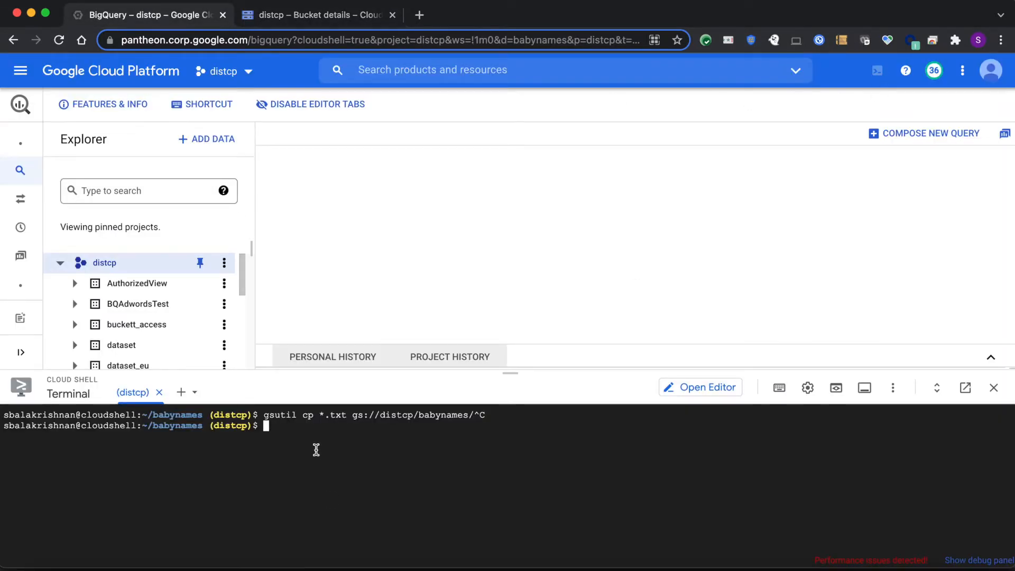
text(ls)
key(Return)
double_click(131, 436)
key(super+c)
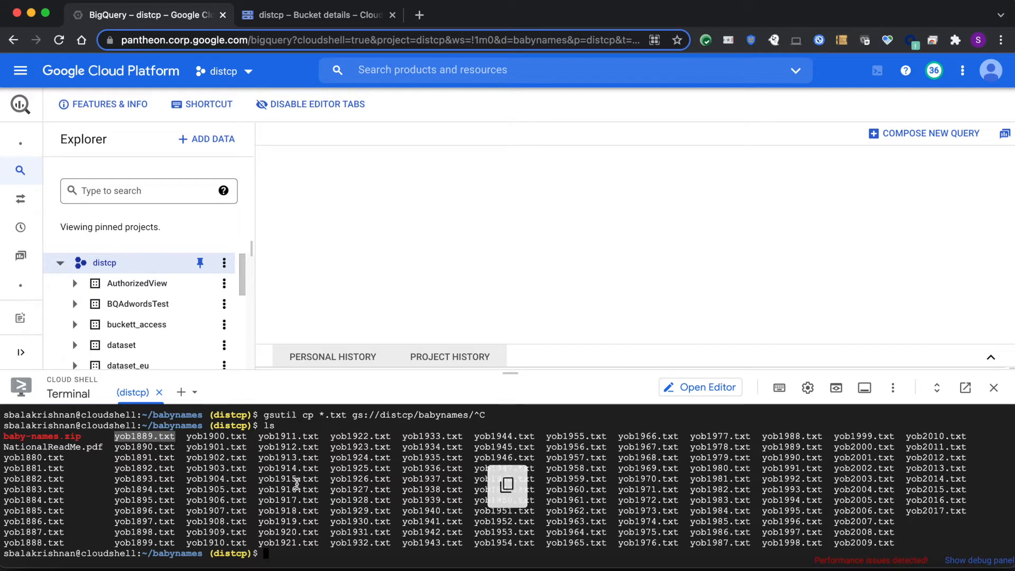
text(head)
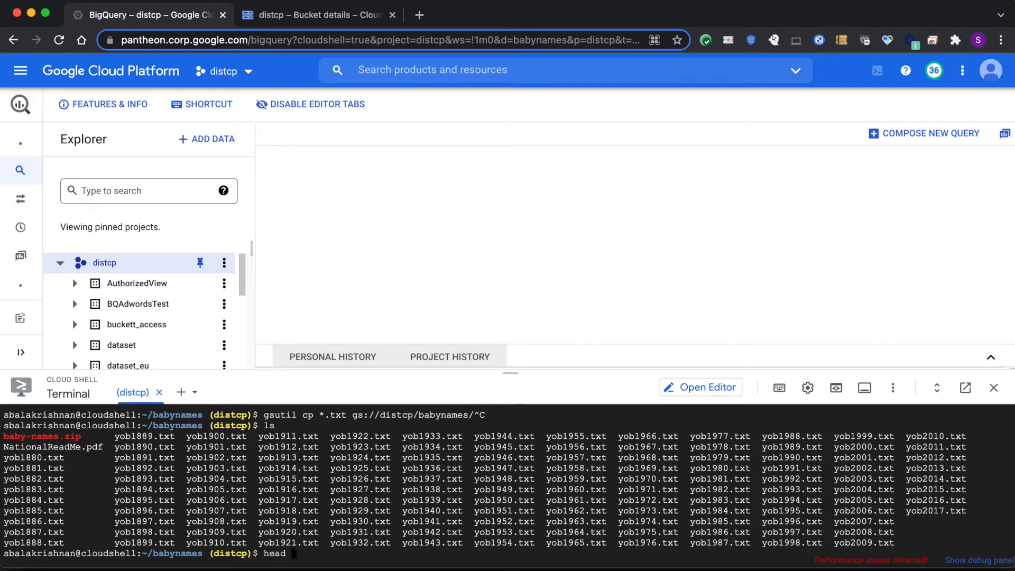
key(super+v)
key(Return)
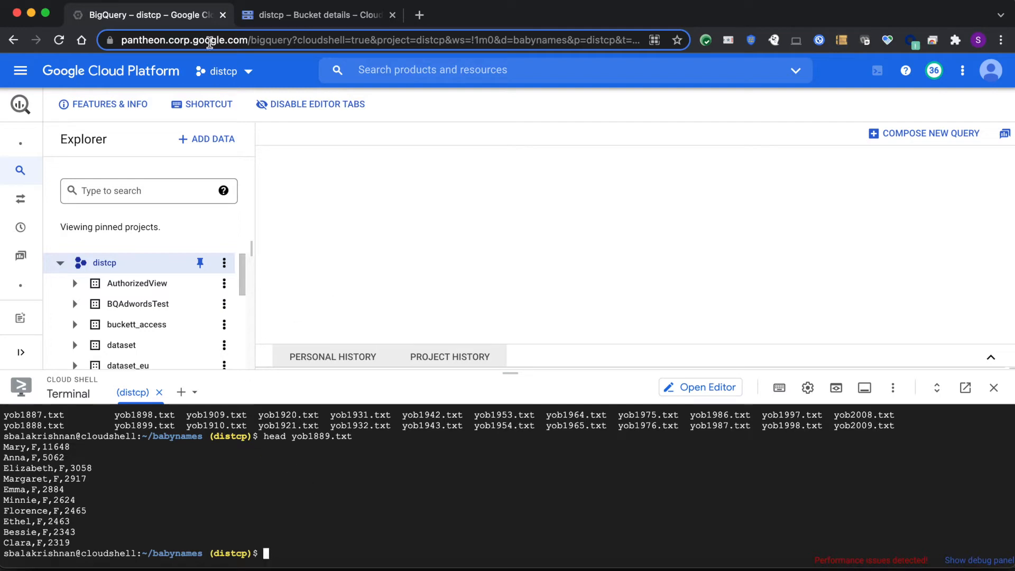
click(286, 18)
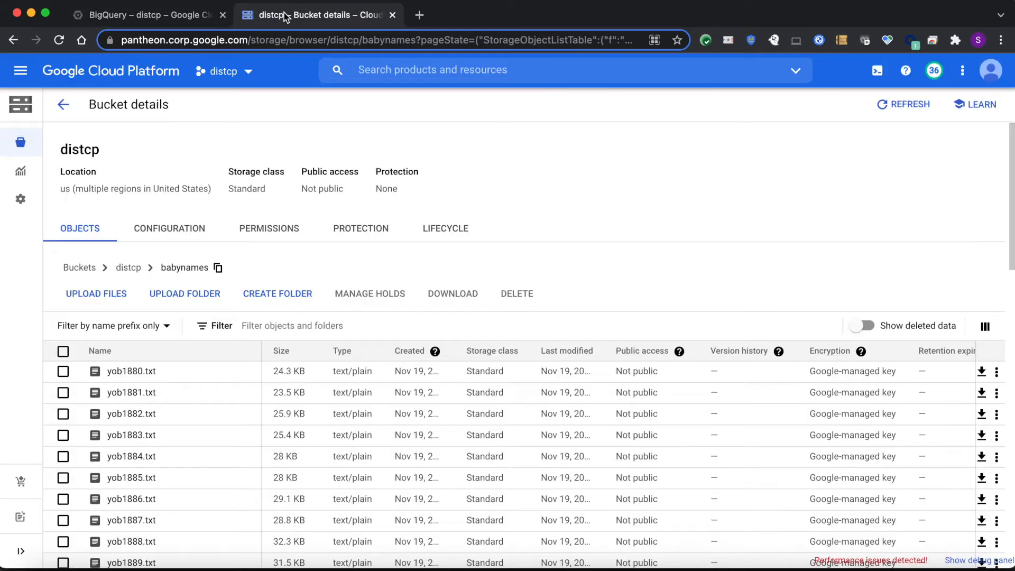
click(168, 16)
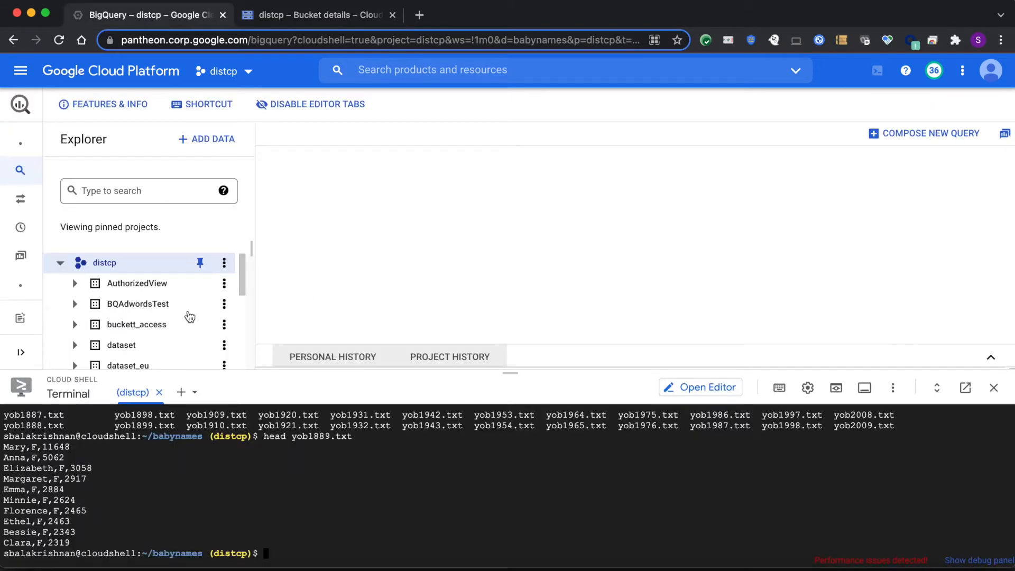
Reduce the height of the terminal pane so the distcp project's Explorer tree has more room
drag(511, 372, 510, 427)
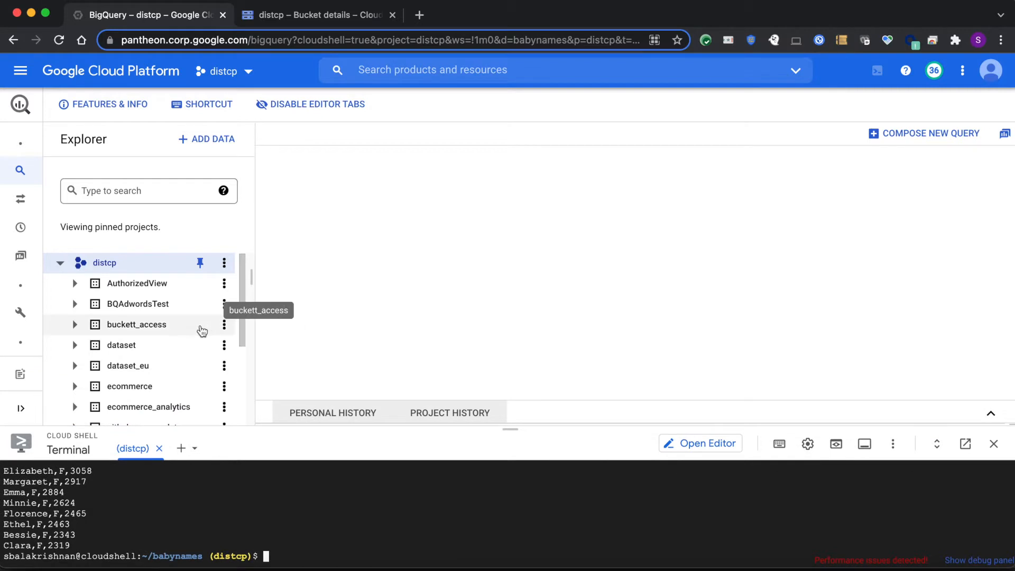
click(60, 263)
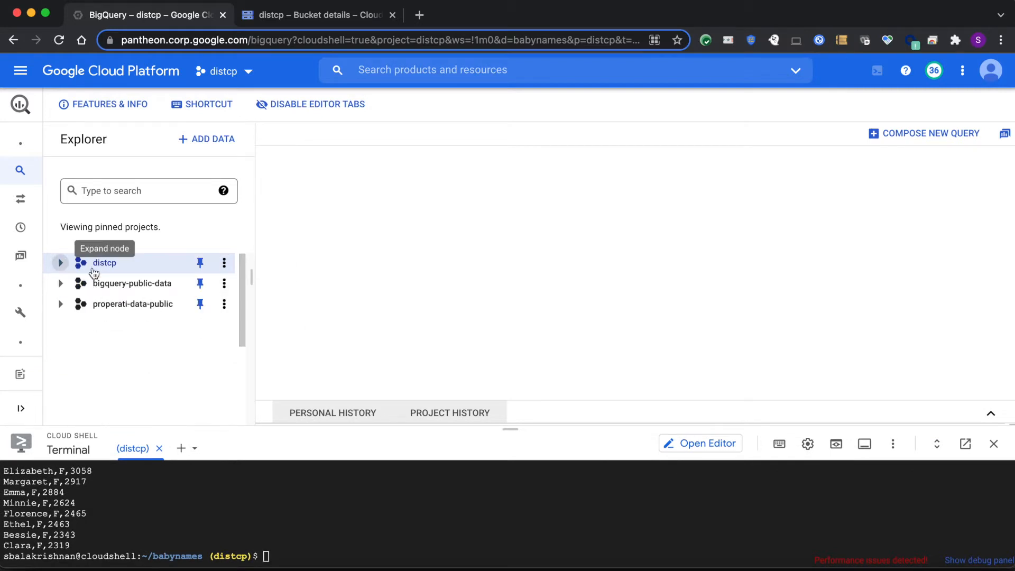
click(60, 263)
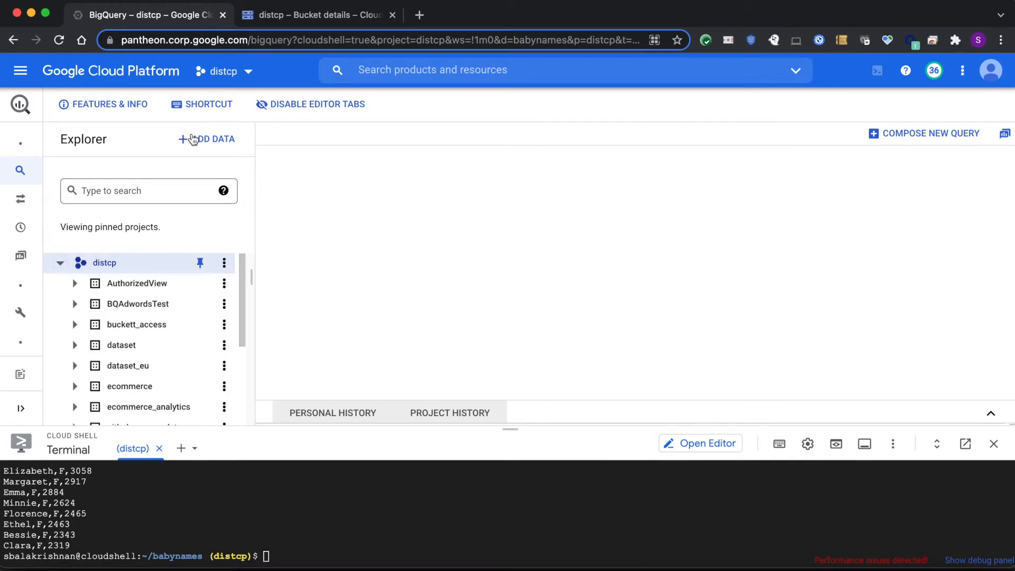
Create a dataset babyds in the distcp project with data location us (multiple regions in United States)
click(224, 263)
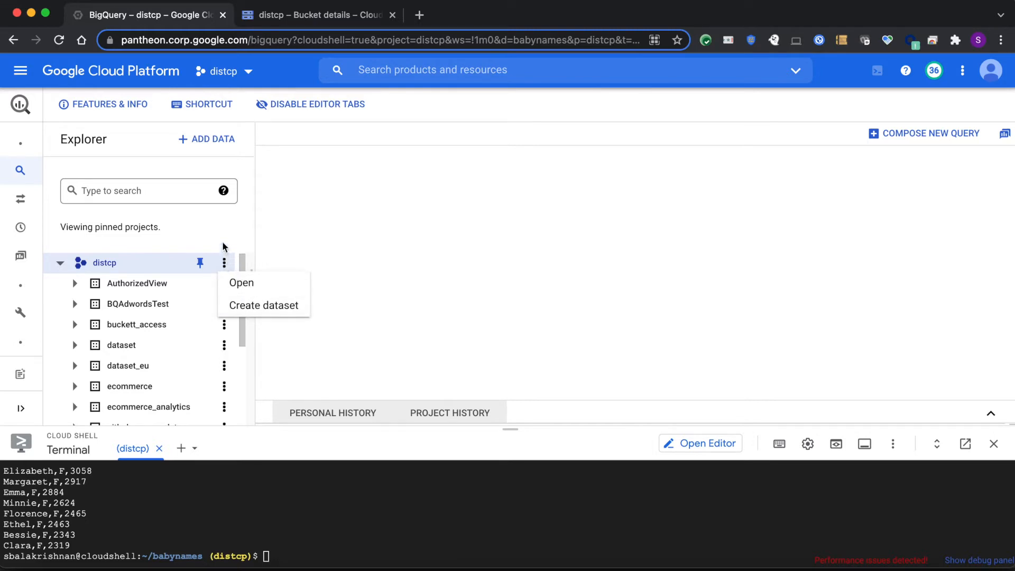
click(226, 264)
click(225, 264)
click(281, 311)
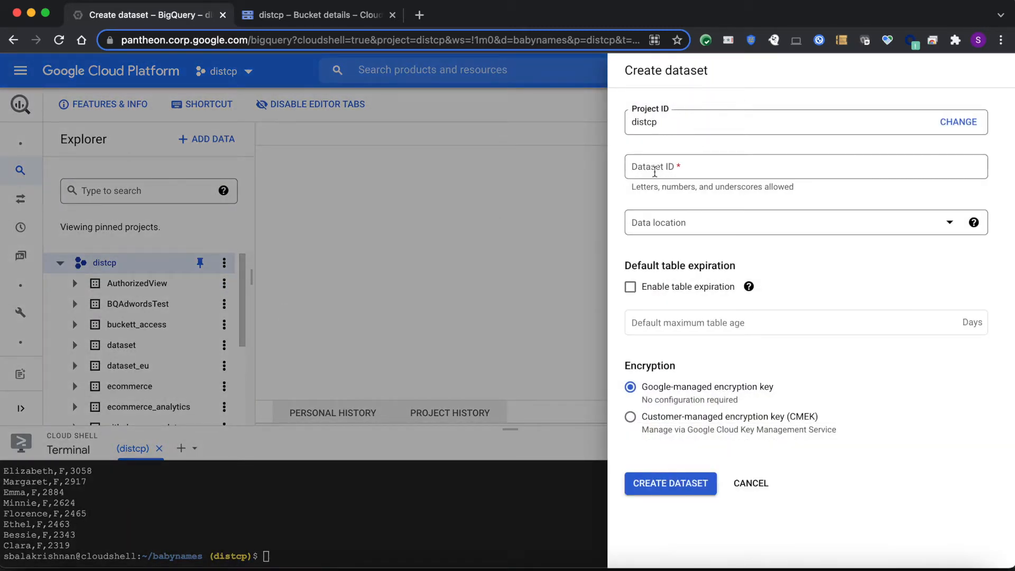
click(655, 172)
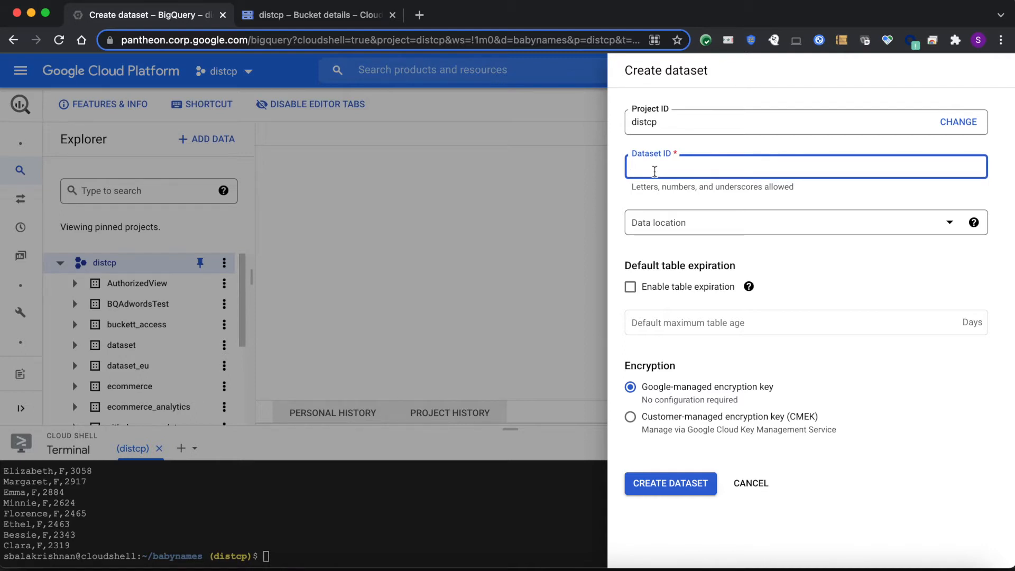
text(babyds)
click(848, 222)
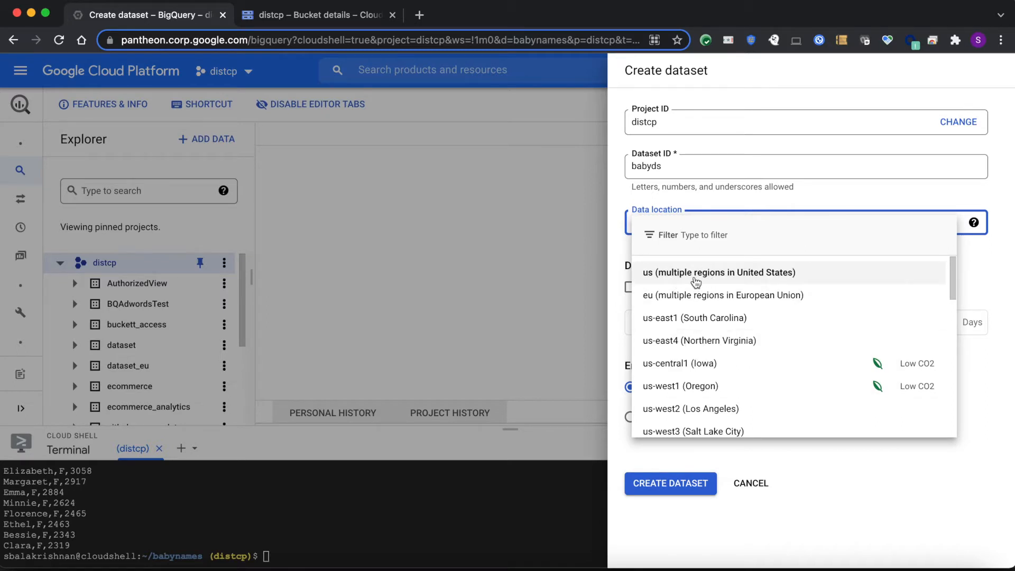
click(698, 274)
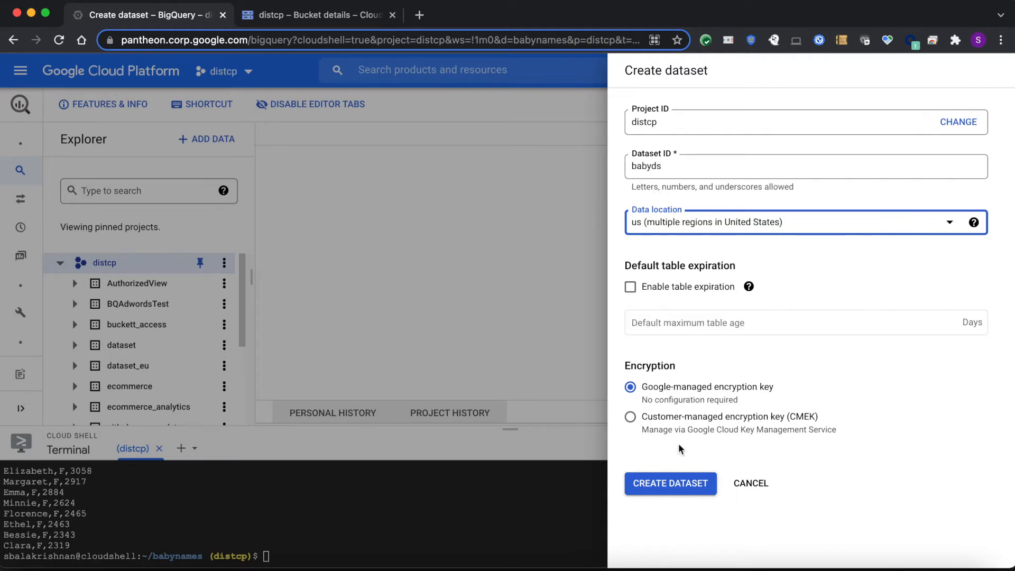
click(676, 486)
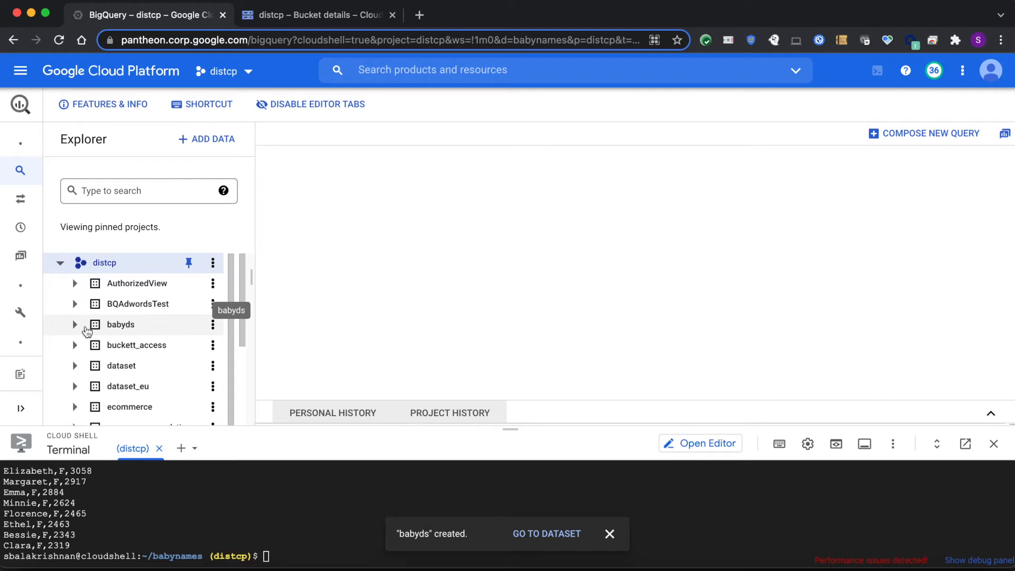
Start creating a table in the babyds dataset with Google Cloud Storage as its source
click(74, 324)
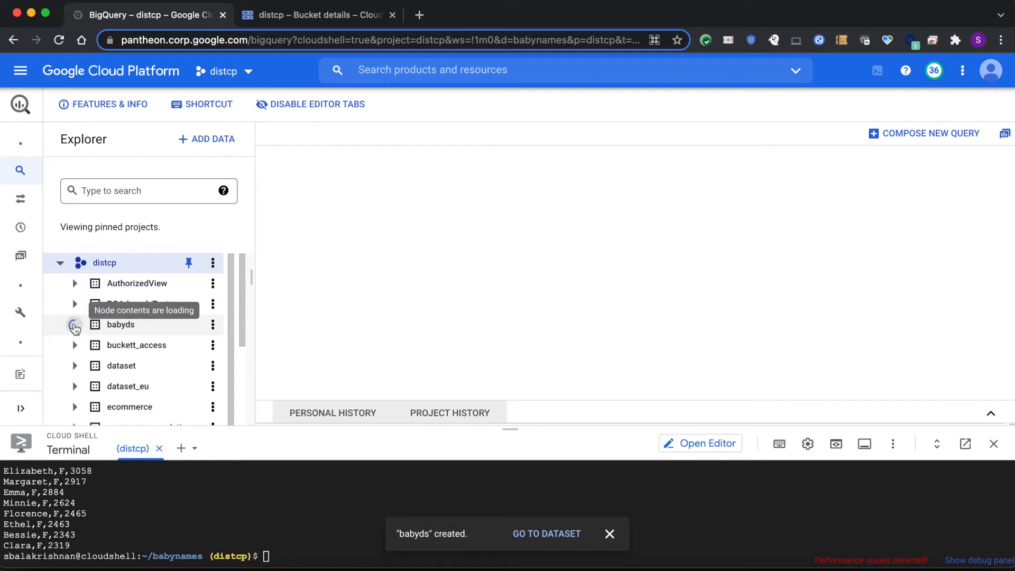
click(146, 329)
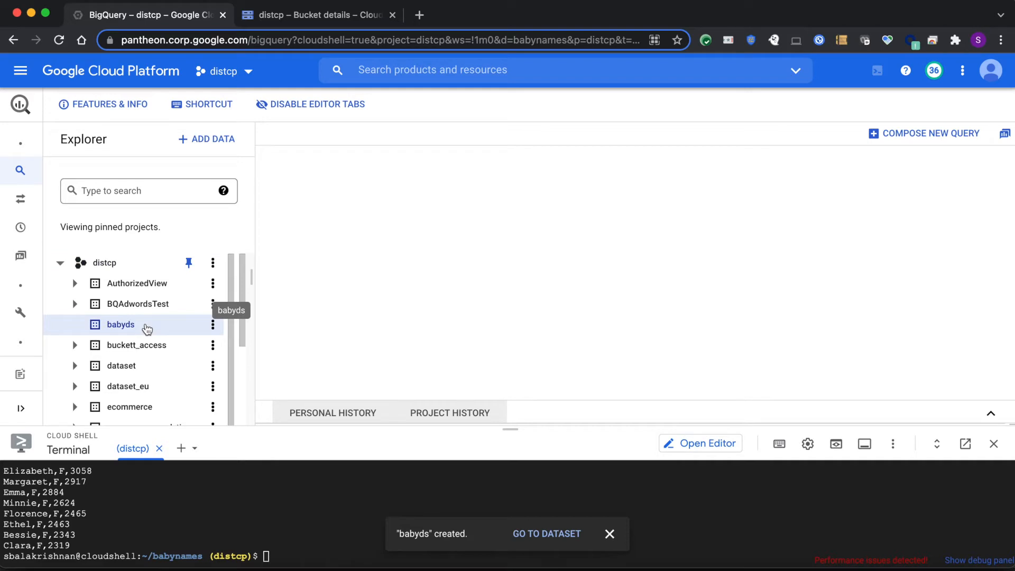
click(213, 325)
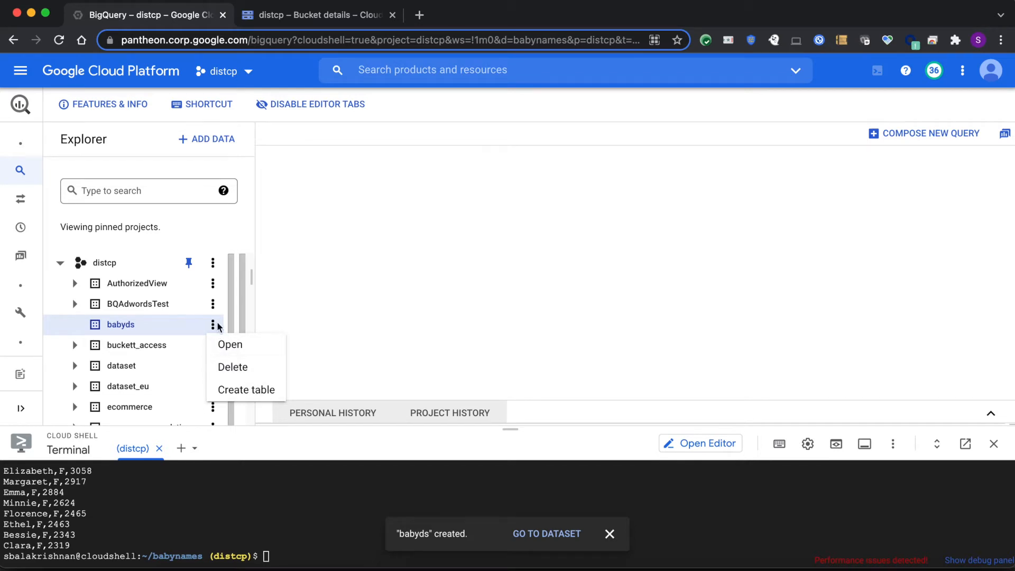
click(177, 322)
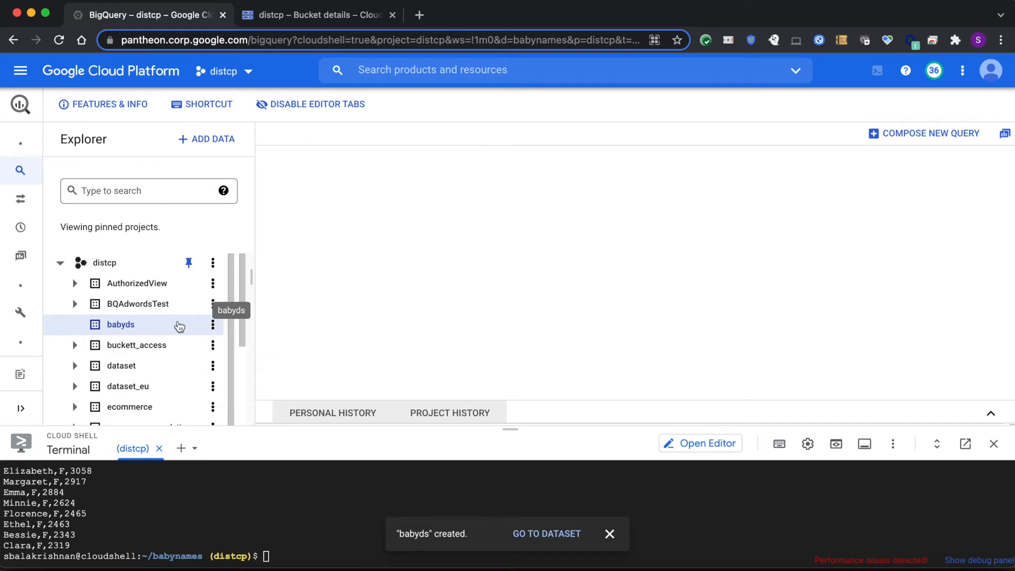
click(213, 325)
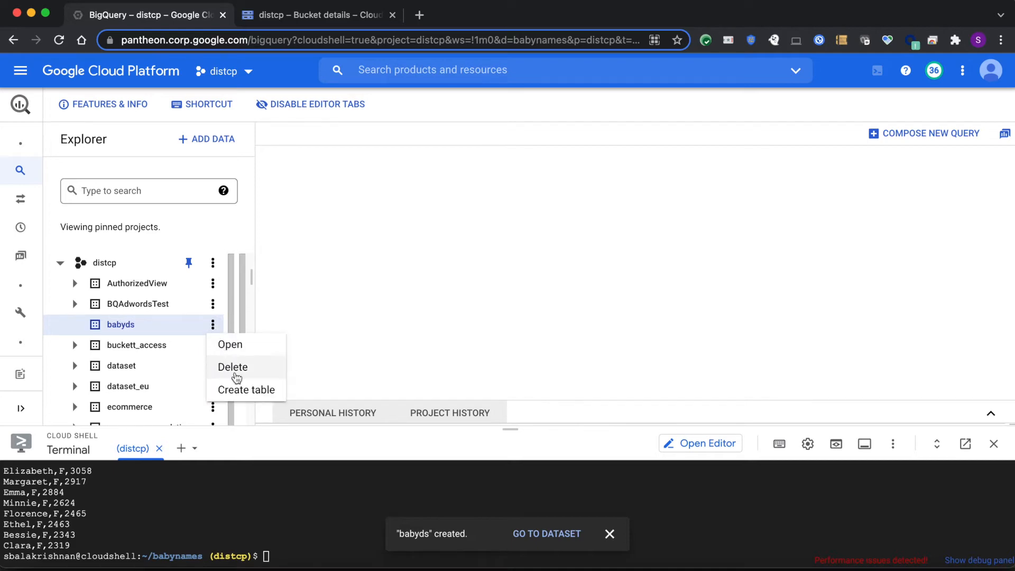
click(252, 391)
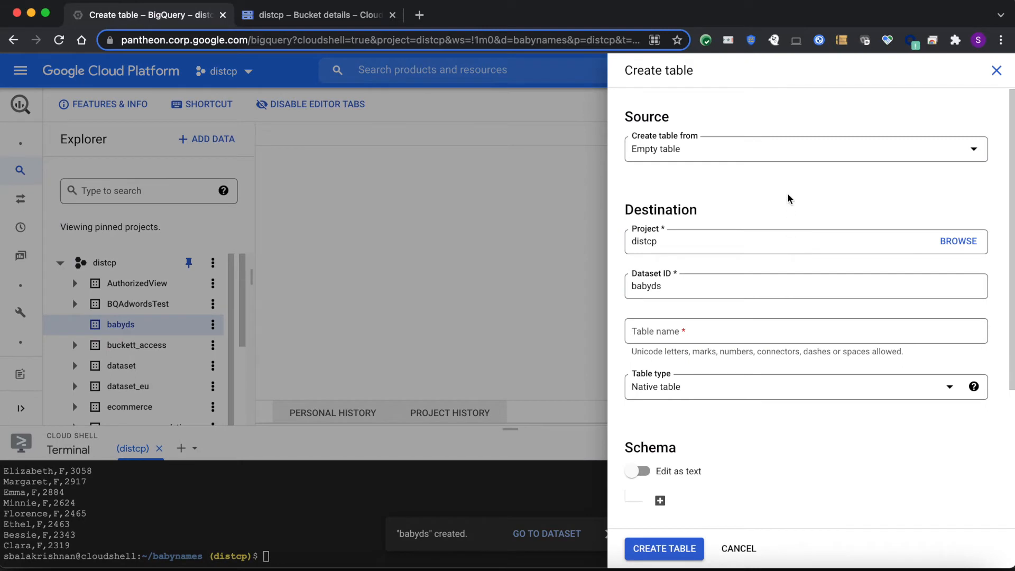
click(791, 159)
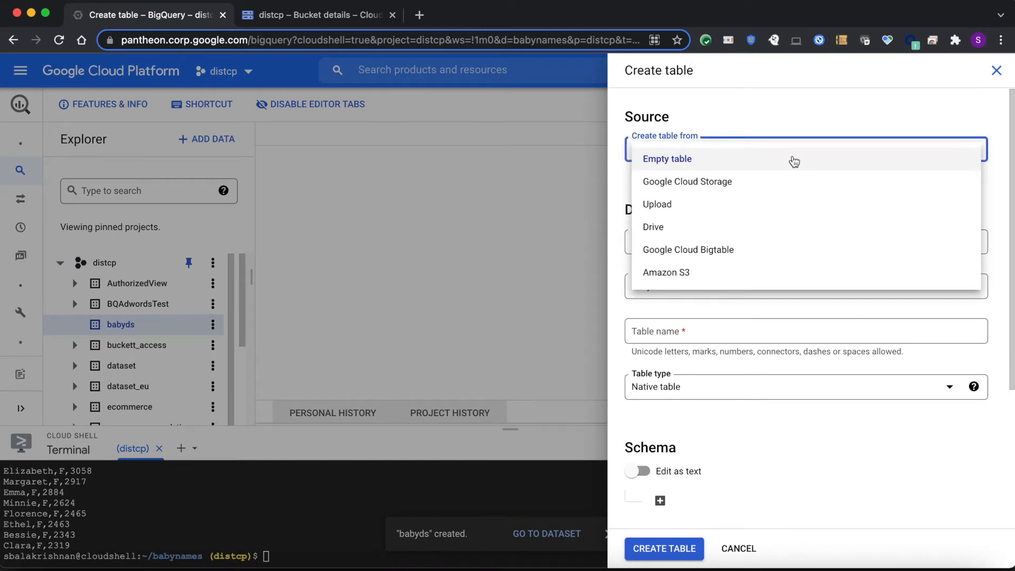
click(718, 185)
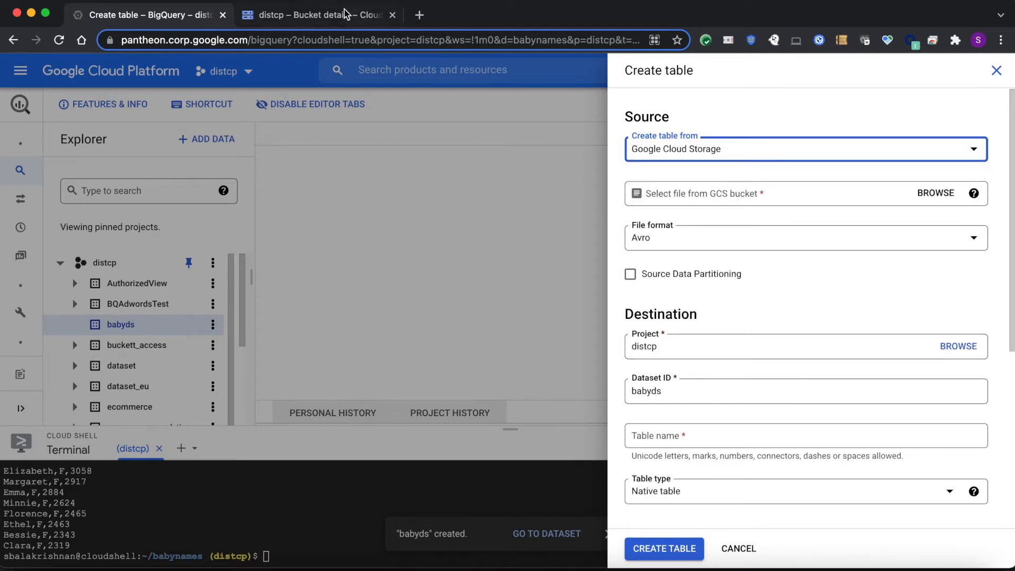
Check the babynames folder in the distcp bucket and enter distcp/babynames as the table's source path
click(333, 15)
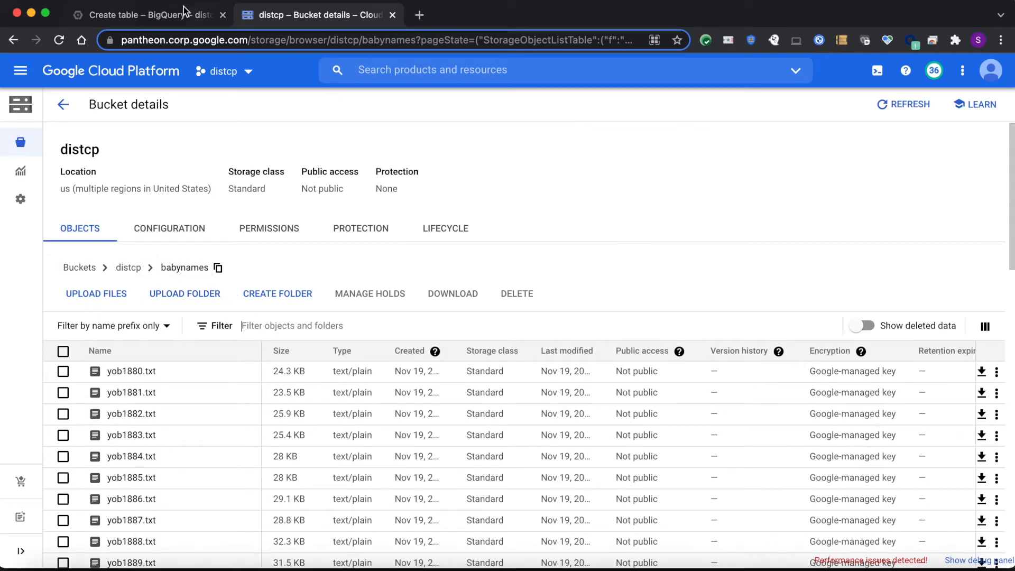
click(167, 17)
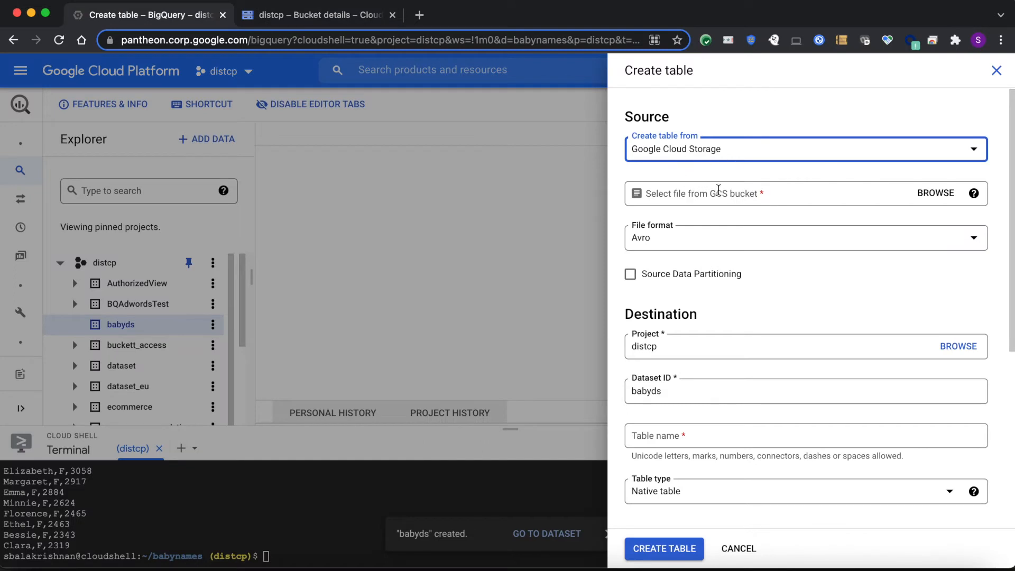
click(843, 195)
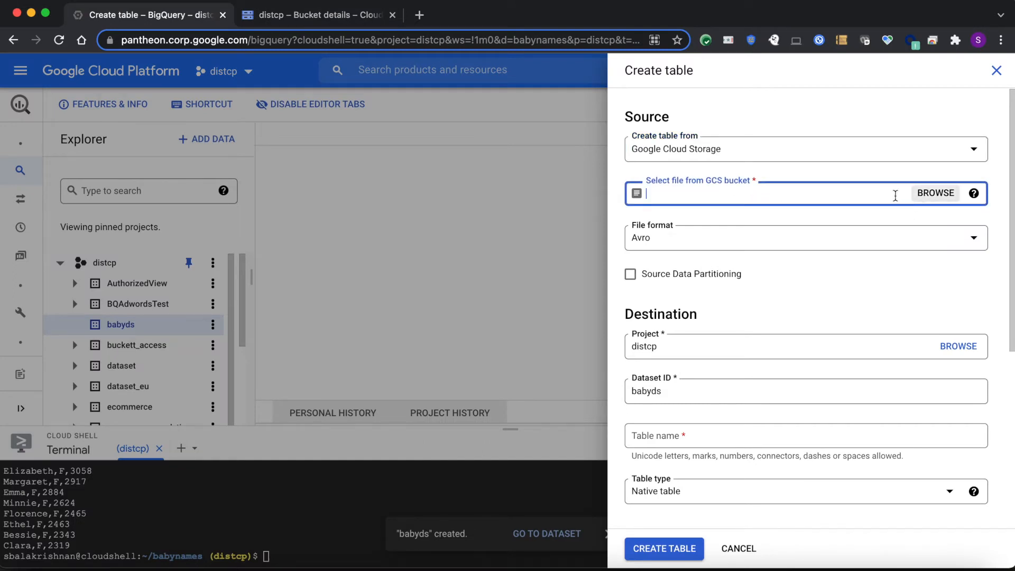
text(dist)
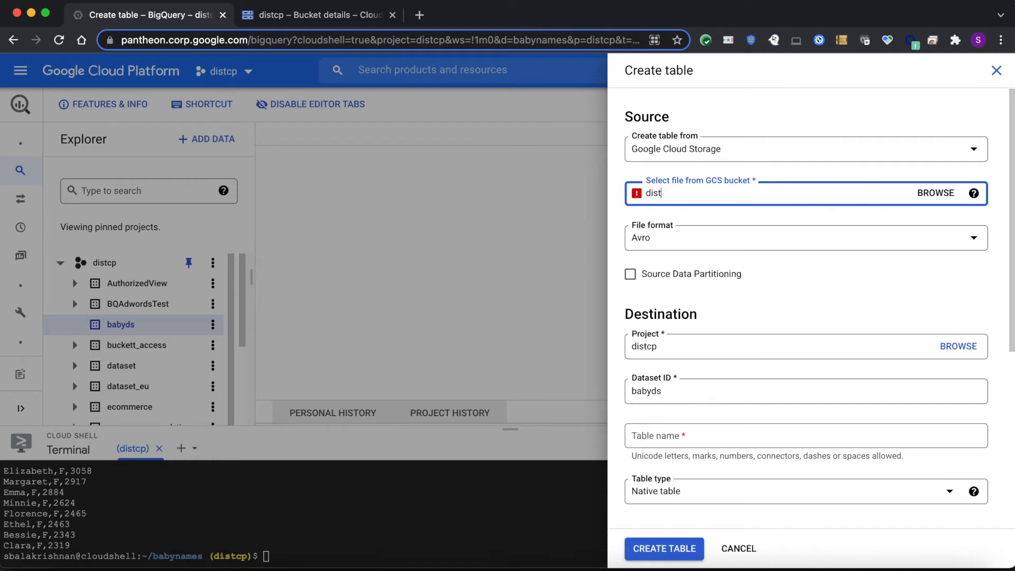
text(cp/babynames)
key(Tab)
Browse the distcp bucket for the source and select the wildcard * in place of the babynames filename
click(925, 195)
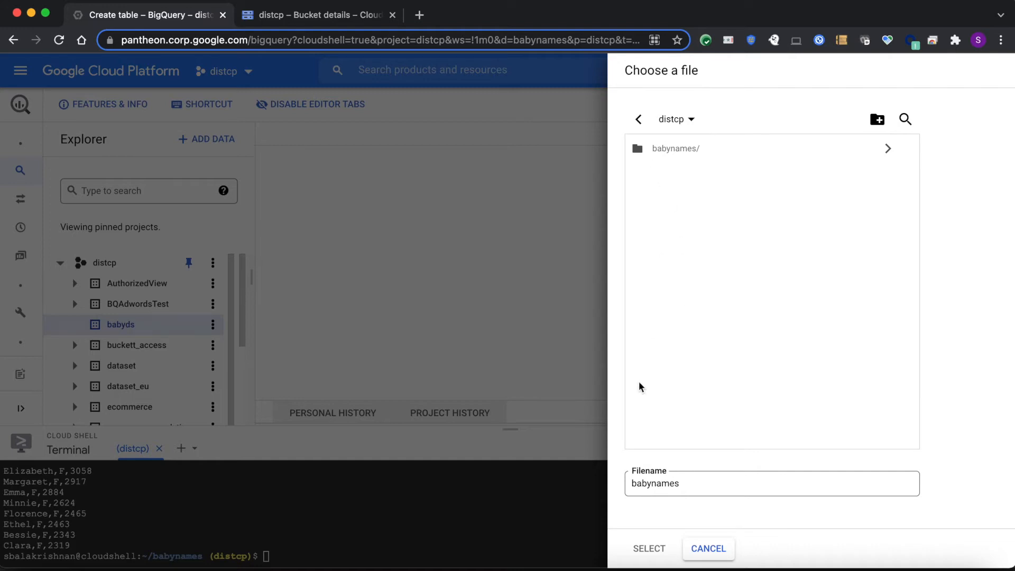
click(703, 155)
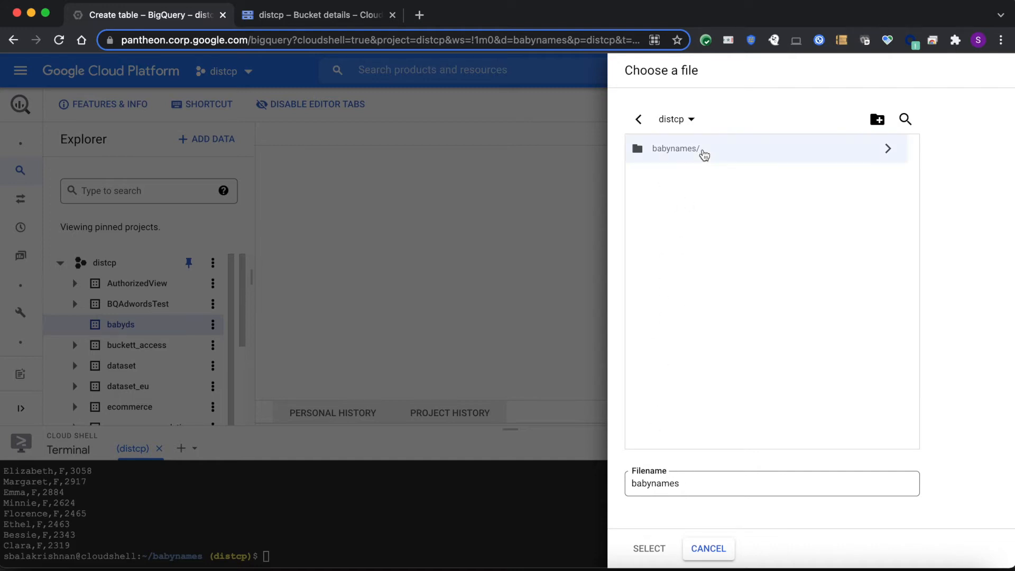
double_click(679, 478)
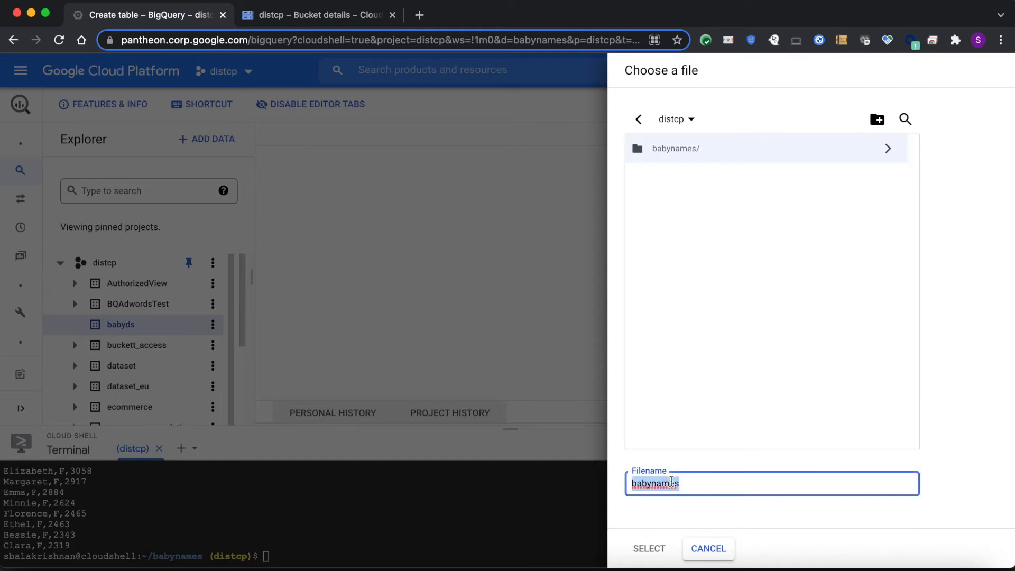
key(BackSpace)
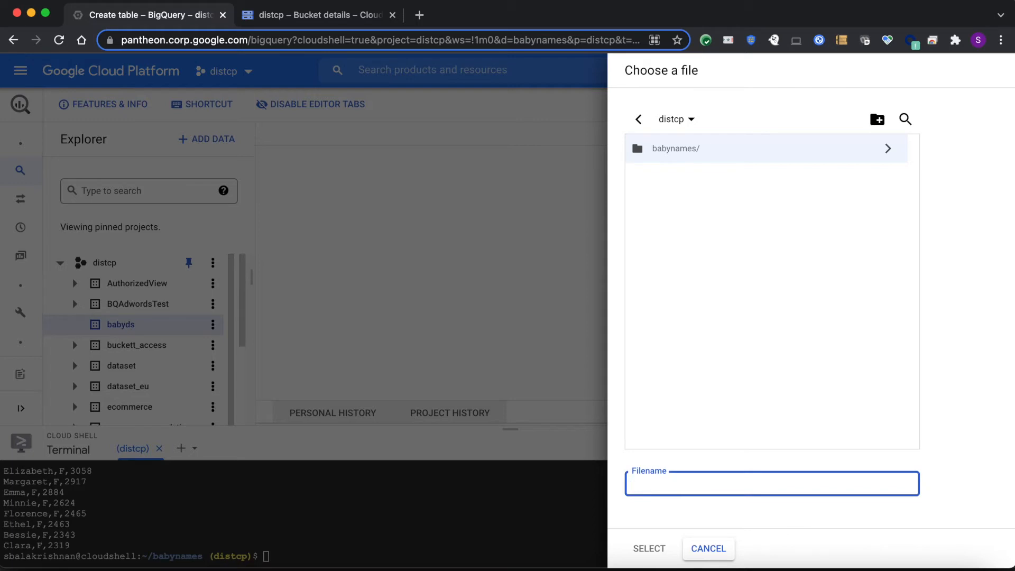
text(*)
click(658, 547)
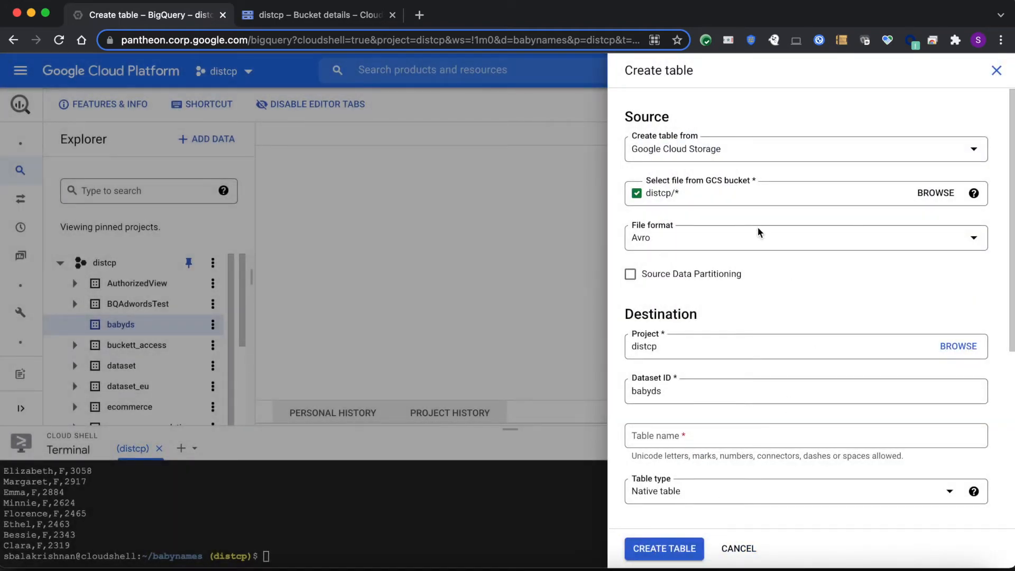
Browse into the babynames folder and select the wildcard * there, making the source distcp/babynames/*
click(934, 194)
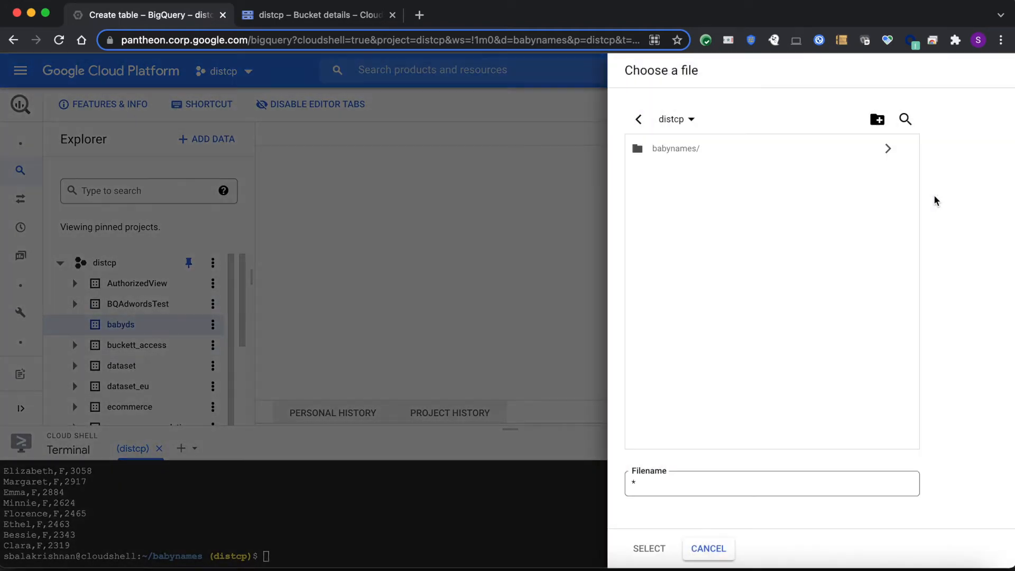
click(882, 147)
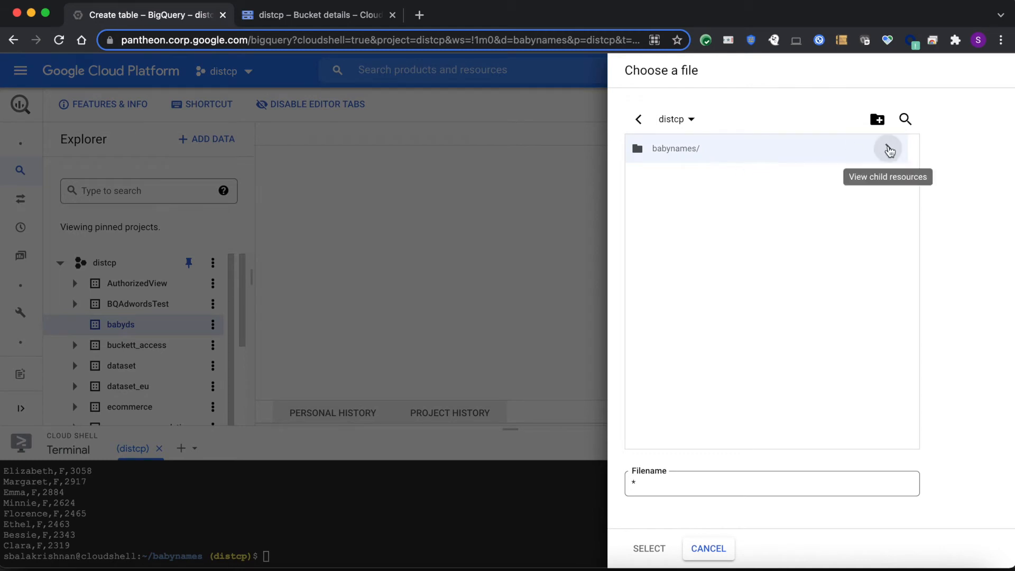
click(648, 481)
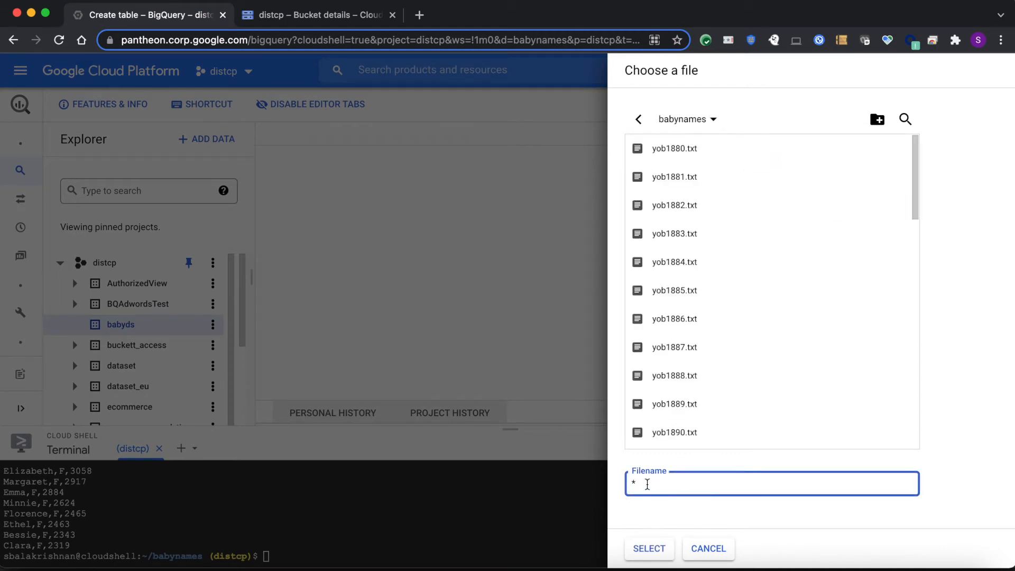
click(649, 548)
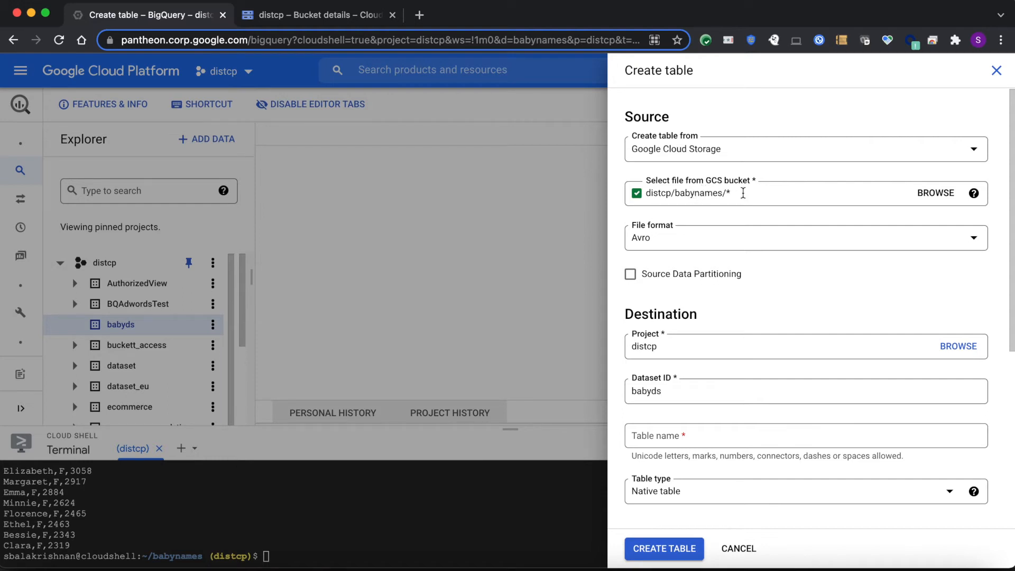
Set the source file format to CSV and name the destination table babynames
click(686, 249)
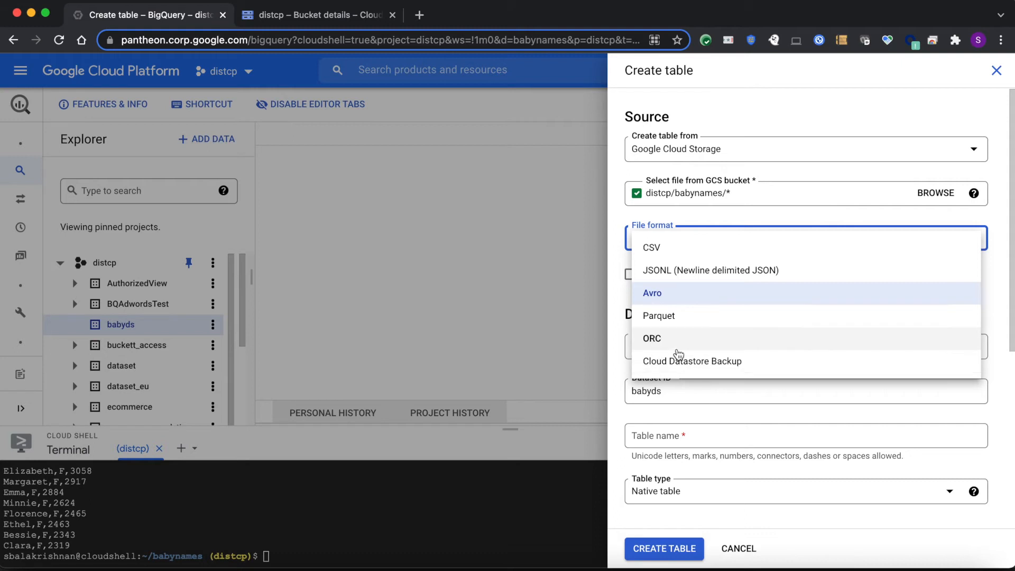
click(664, 248)
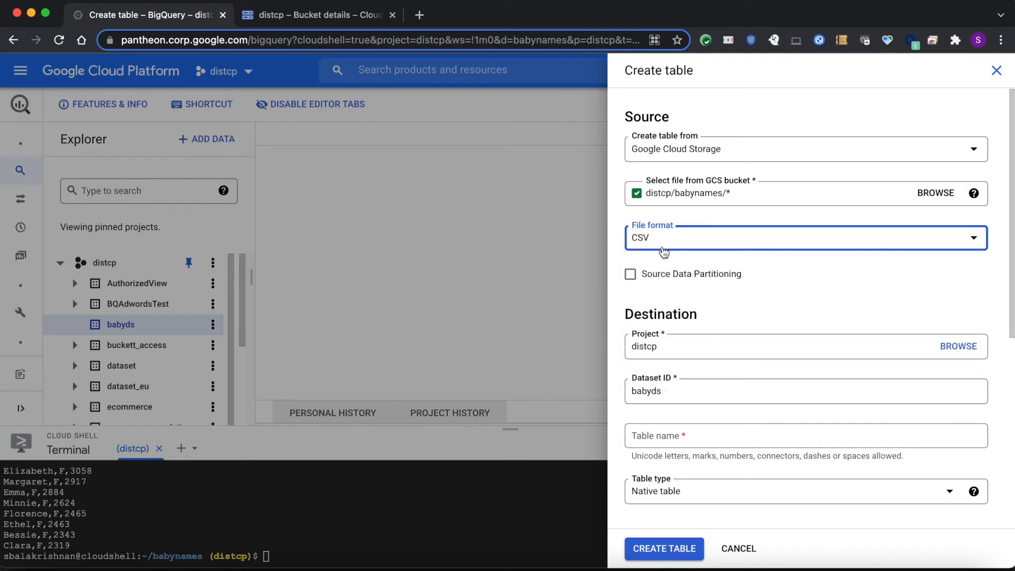
scroll(681, 290, down, 2)
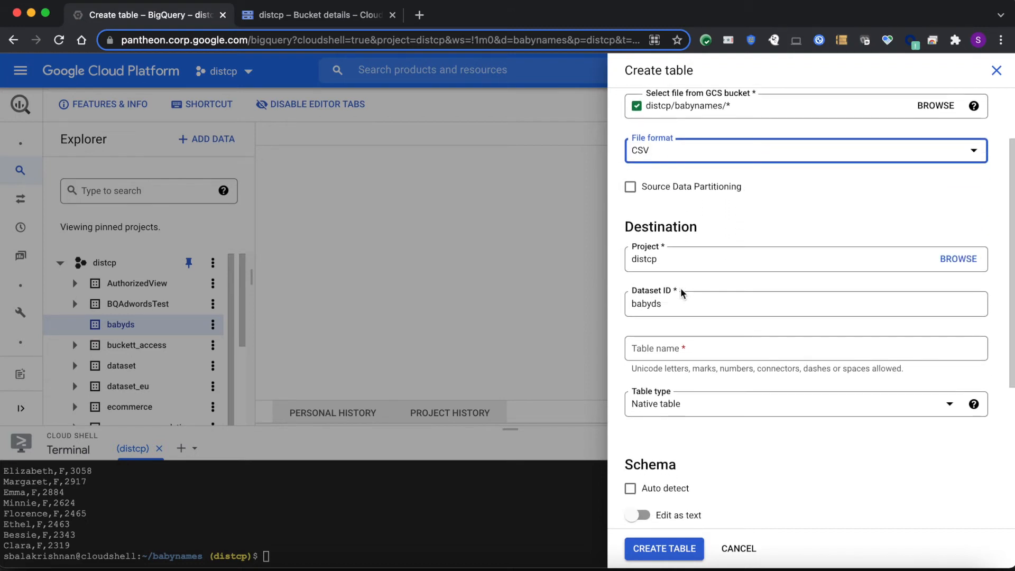
scroll(680, 292, down, 1)
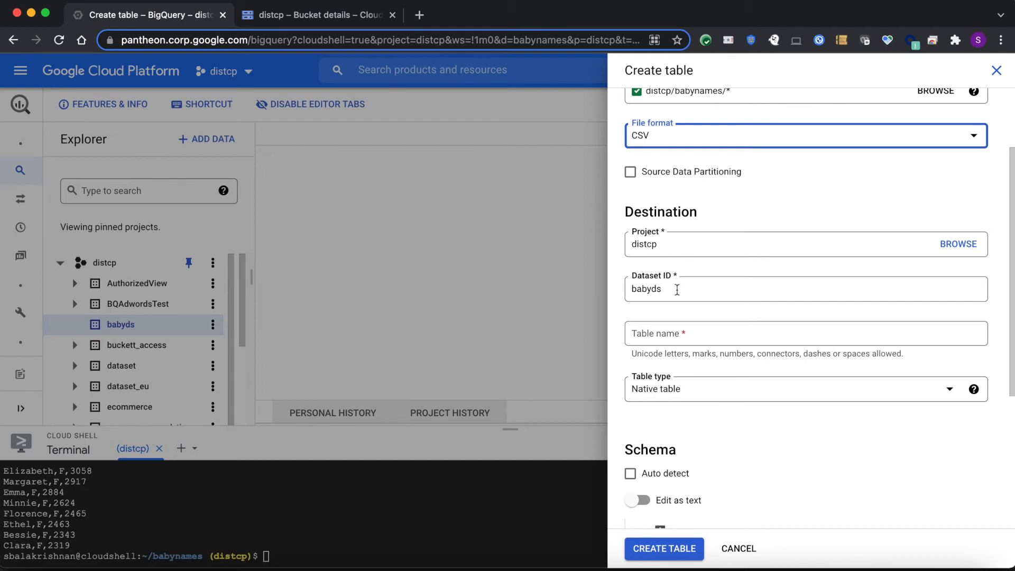
click(655, 335)
text(n)
key(BackSpace)
text(babynames)
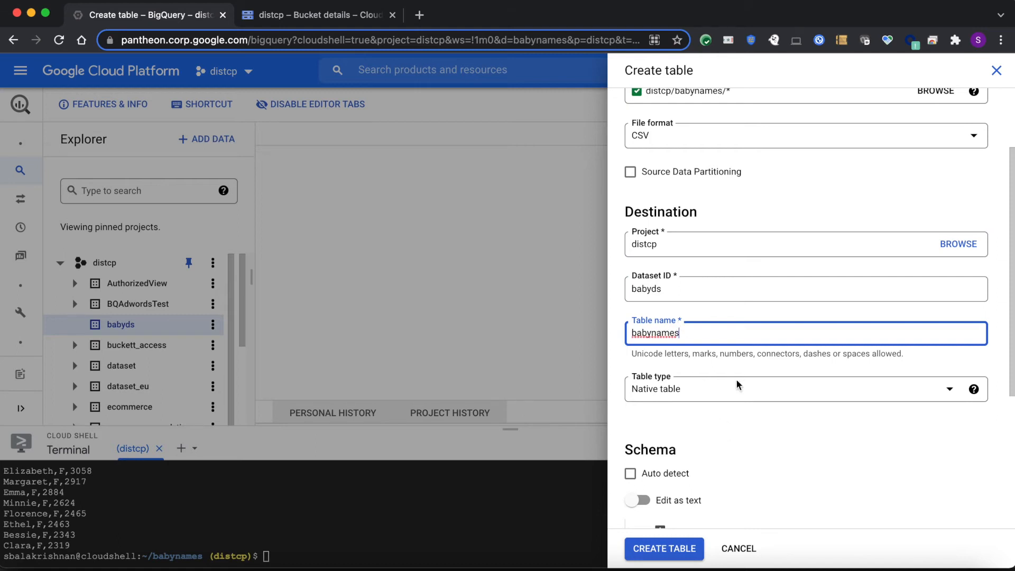
Review the available table types and choose Native table for babynames
click(720, 392)
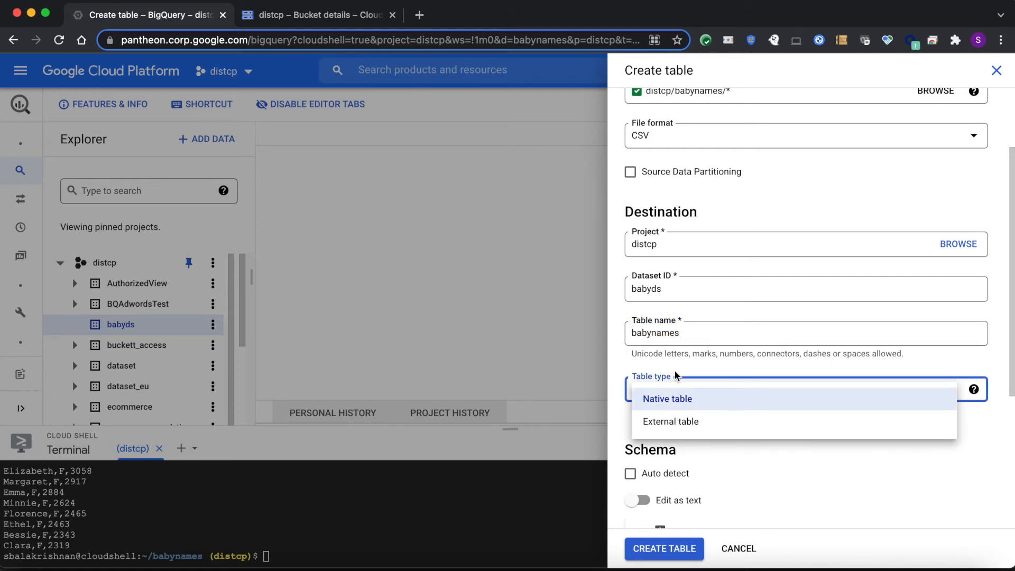
click(662, 364)
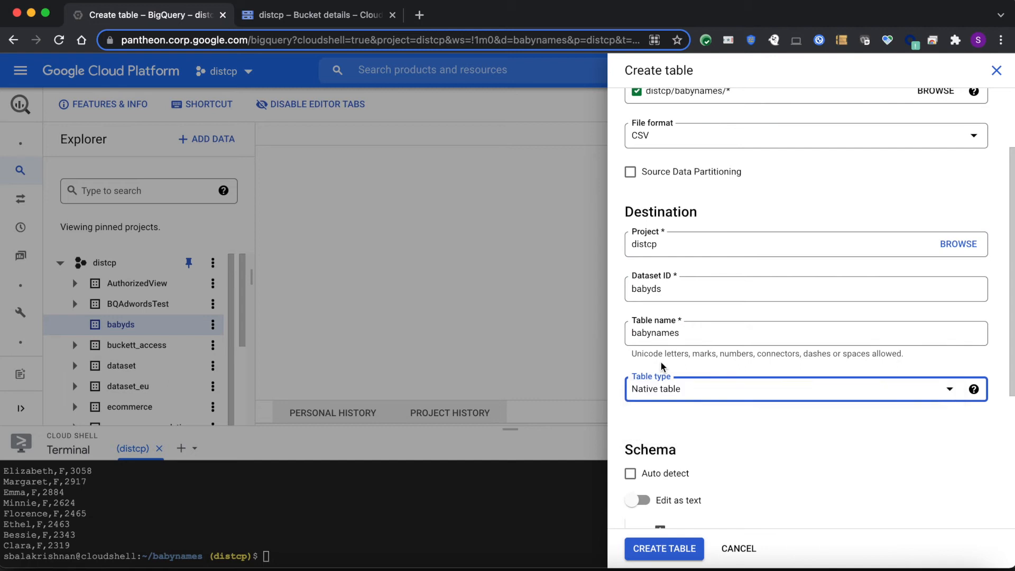
click(715, 392)
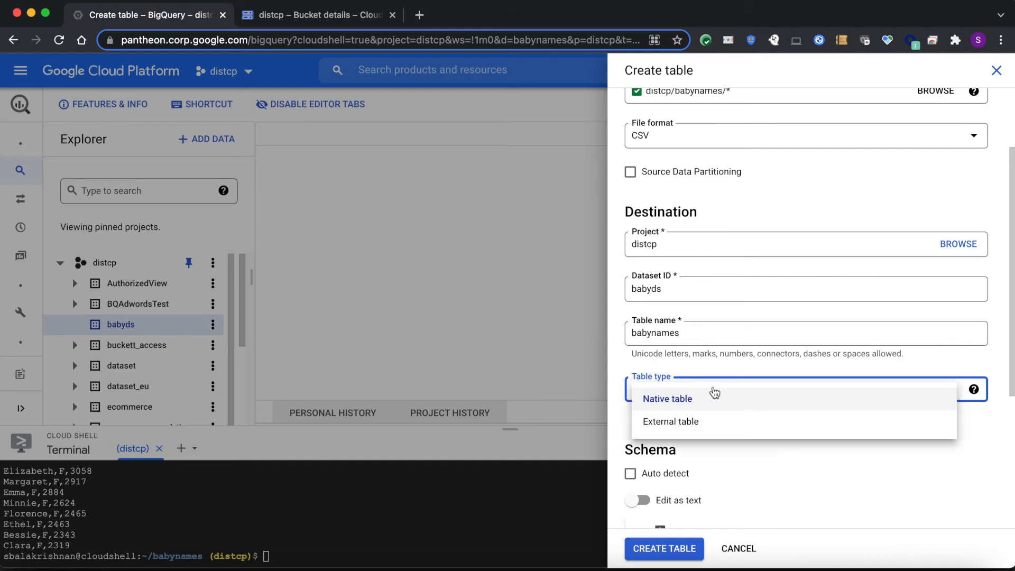
click(655, 364)
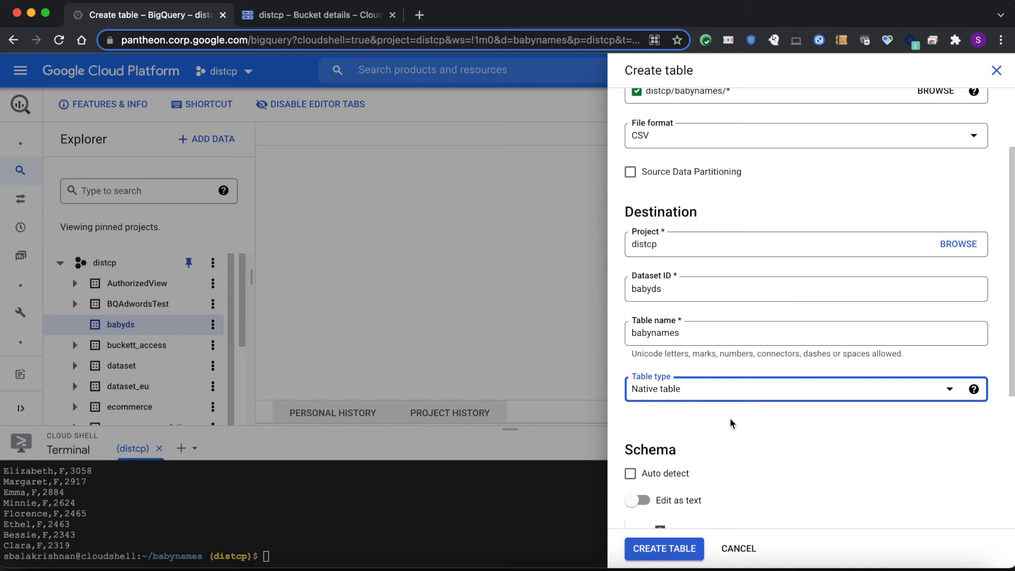
click(695, 390)
click(701, 397)
scroll(688, 420, down, 4)
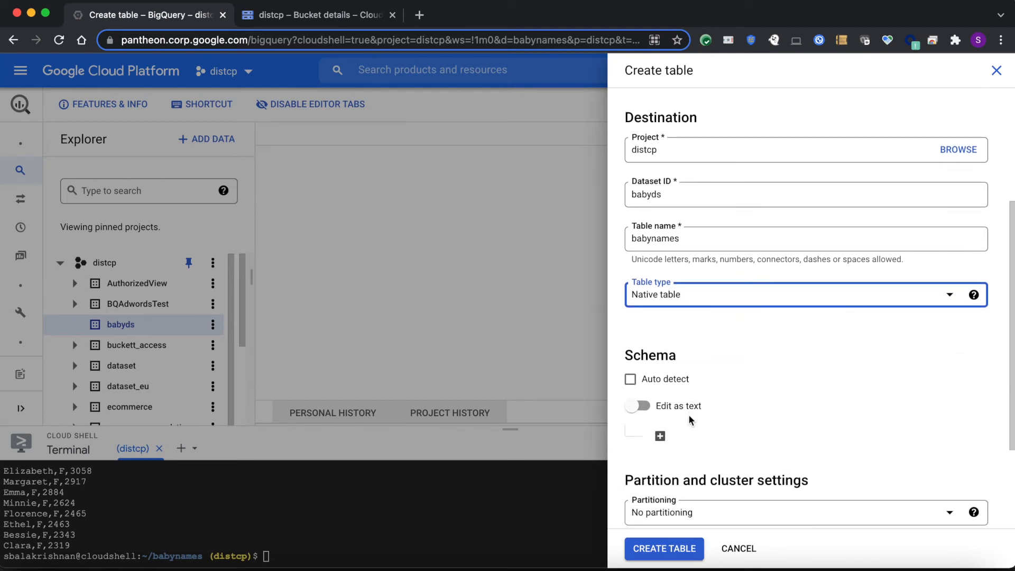
scroll(746, 358, down, 2)
click(631, 302)
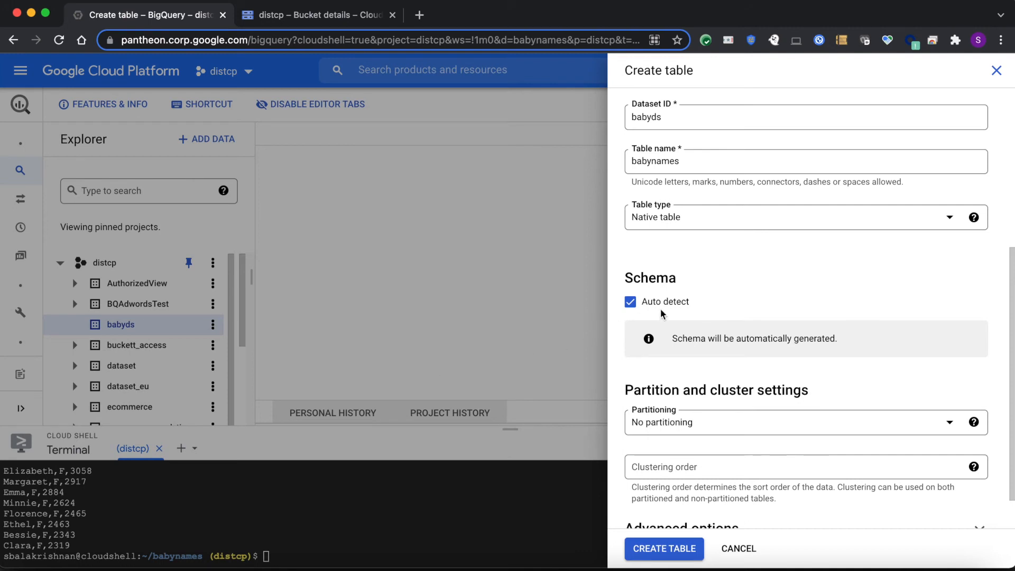
click(630, 302)
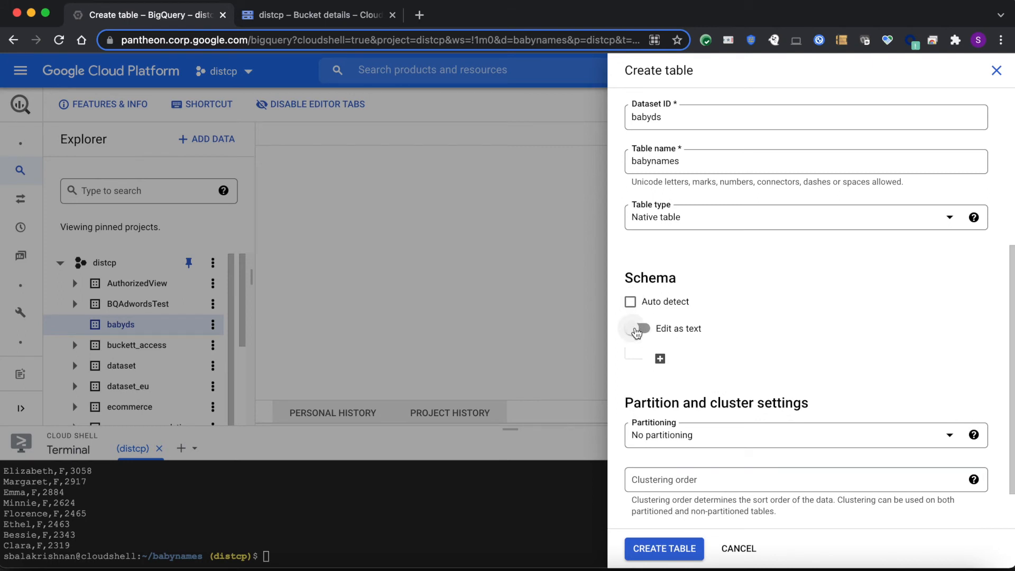
Define the table schema as text with name:string,gender:string,count:integer
click(637, 332)
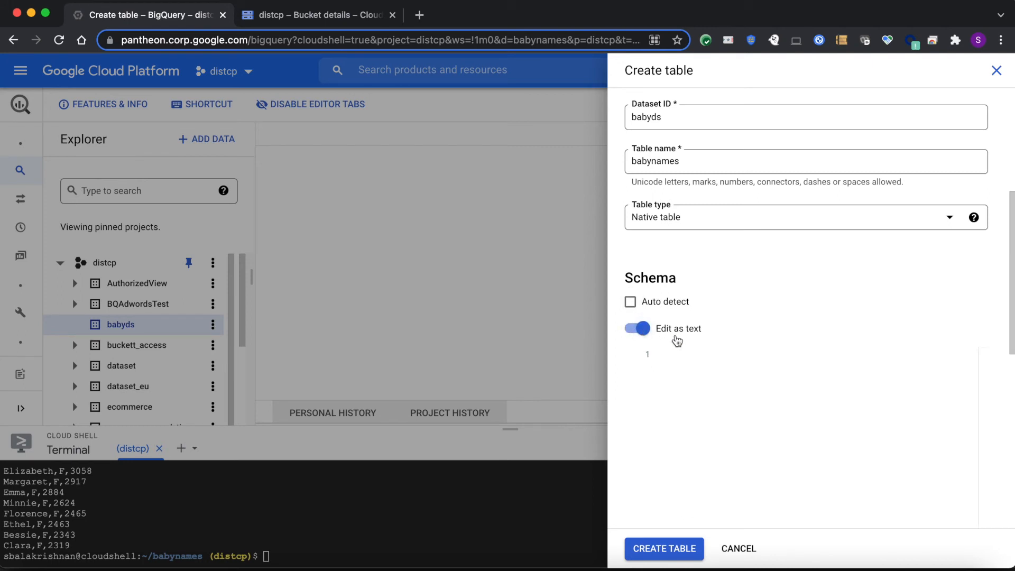
key(super+Tab)
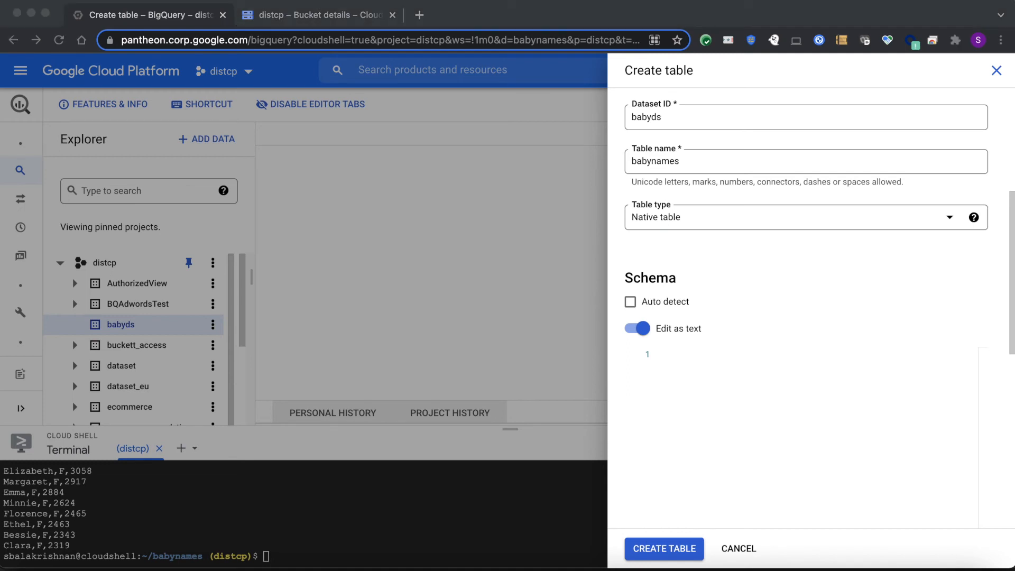
click(682, 364)
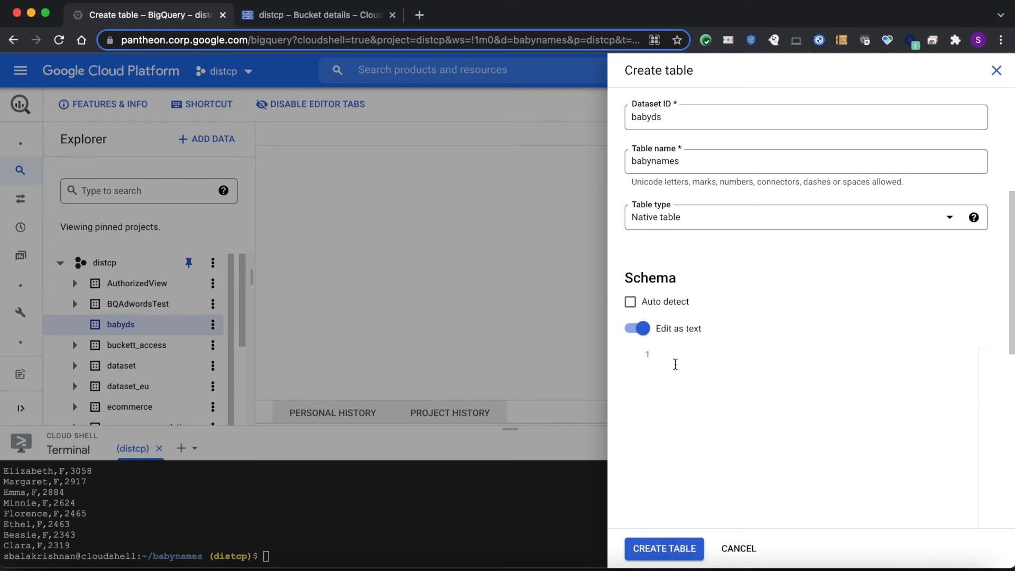
click(683, 374)
text(name:string,gender:string,count:integer)
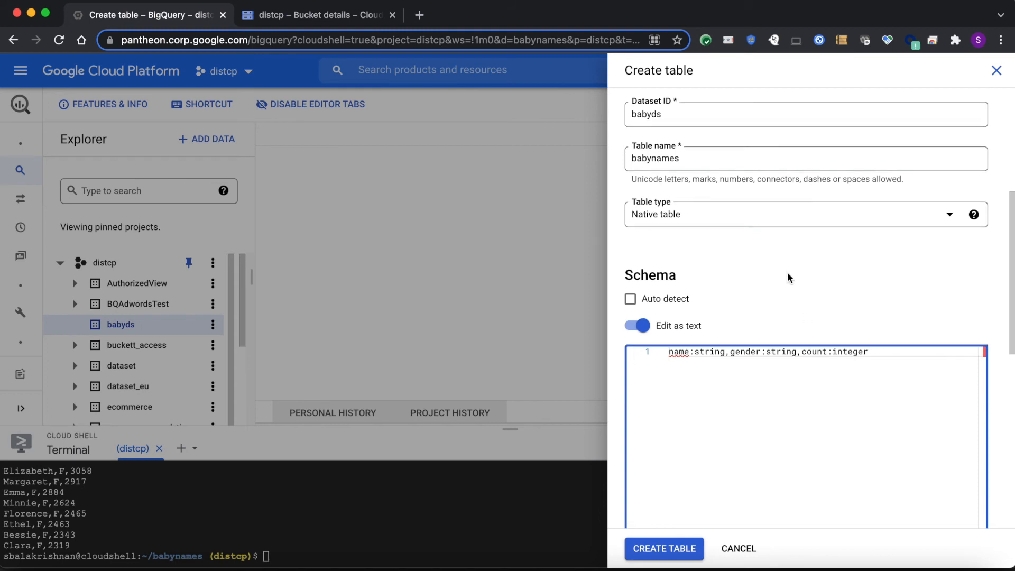
Create the babynames table, then close the load job details and the table creation form
scroll(788, 272, down, 3)
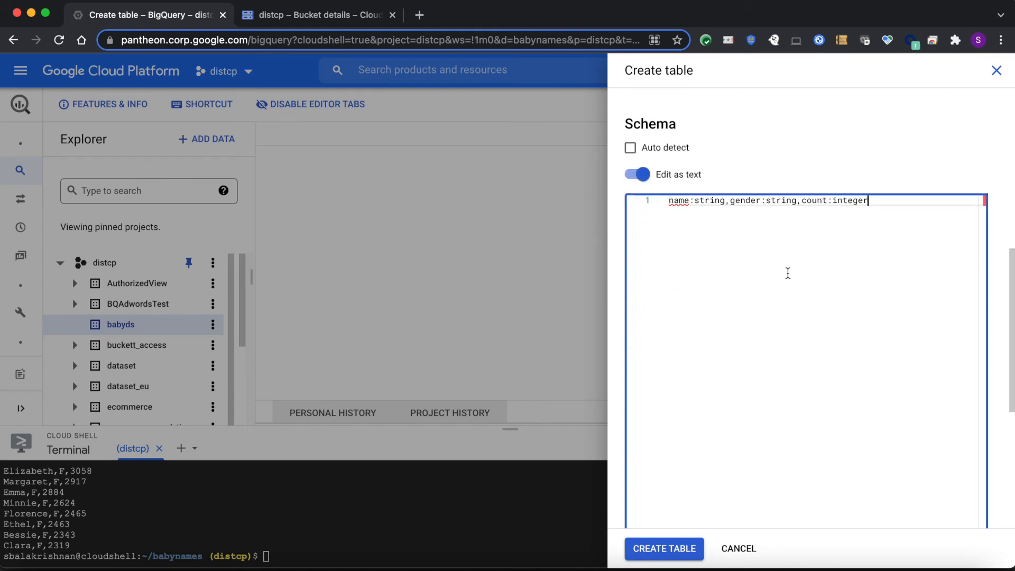
click(667, 548)
click(668, 548)
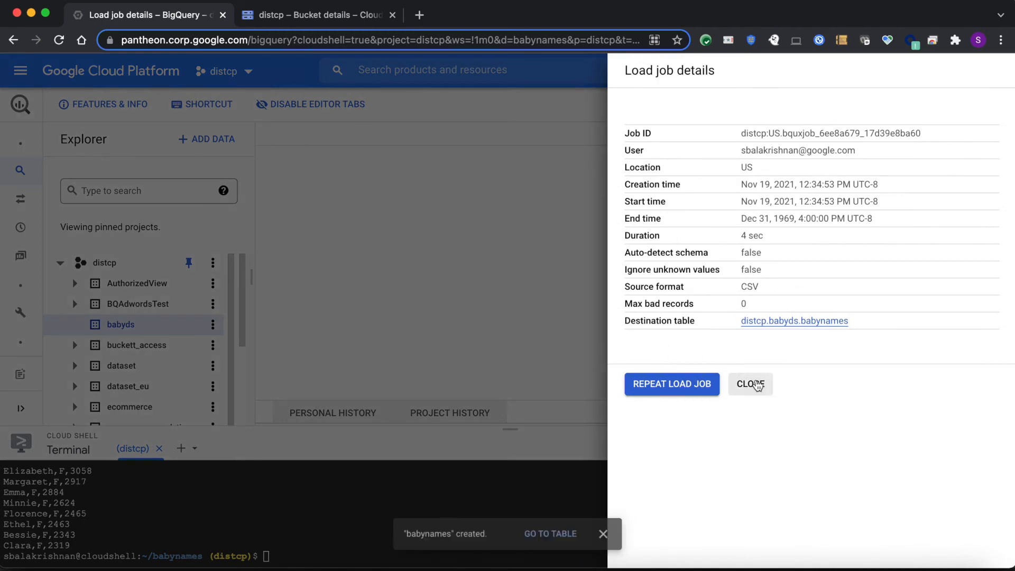
click(750, 383)
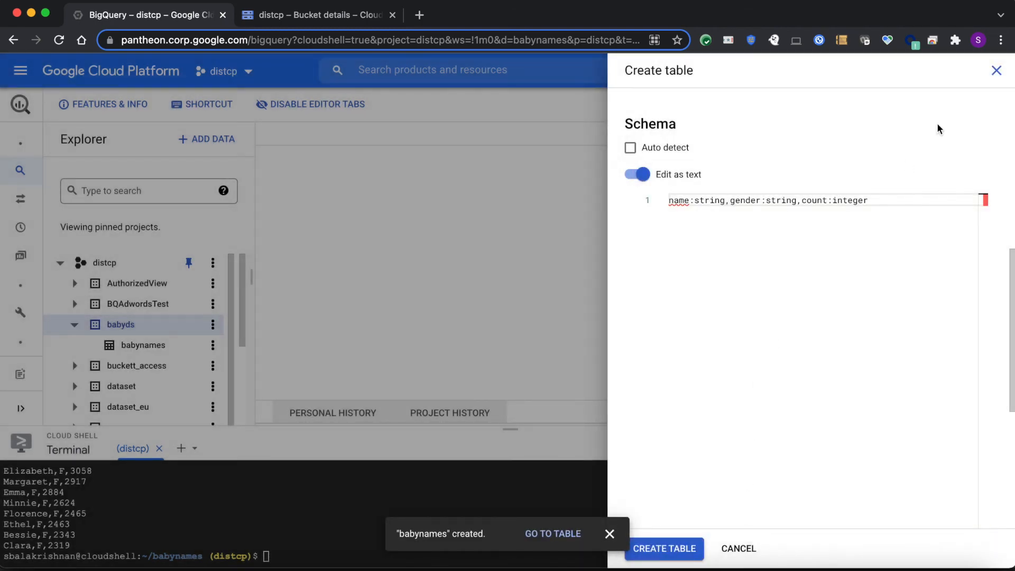
click(995, 70)
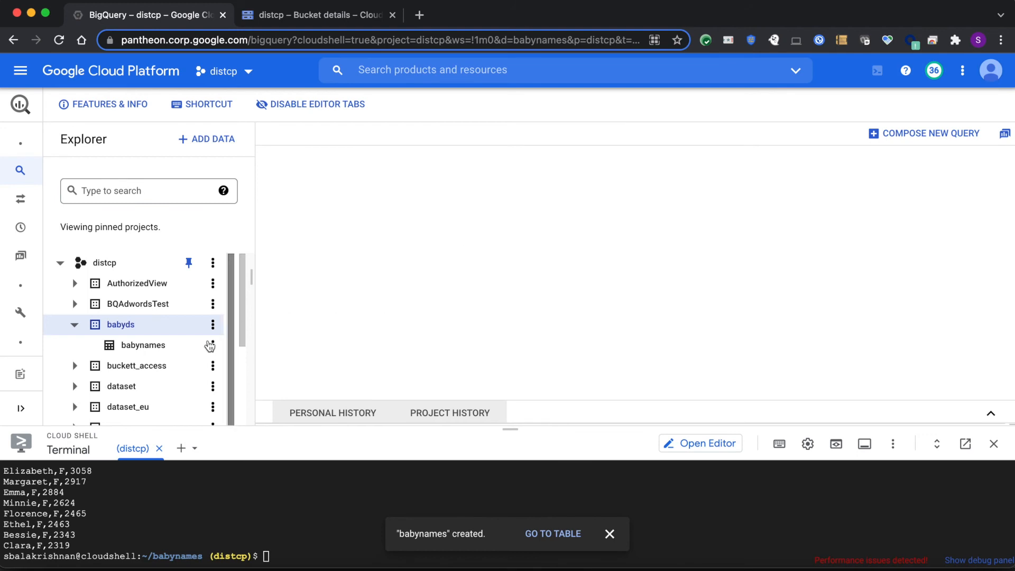
Open the babynames table and review its schema, data preview and details, including the table size
click(161, 345)
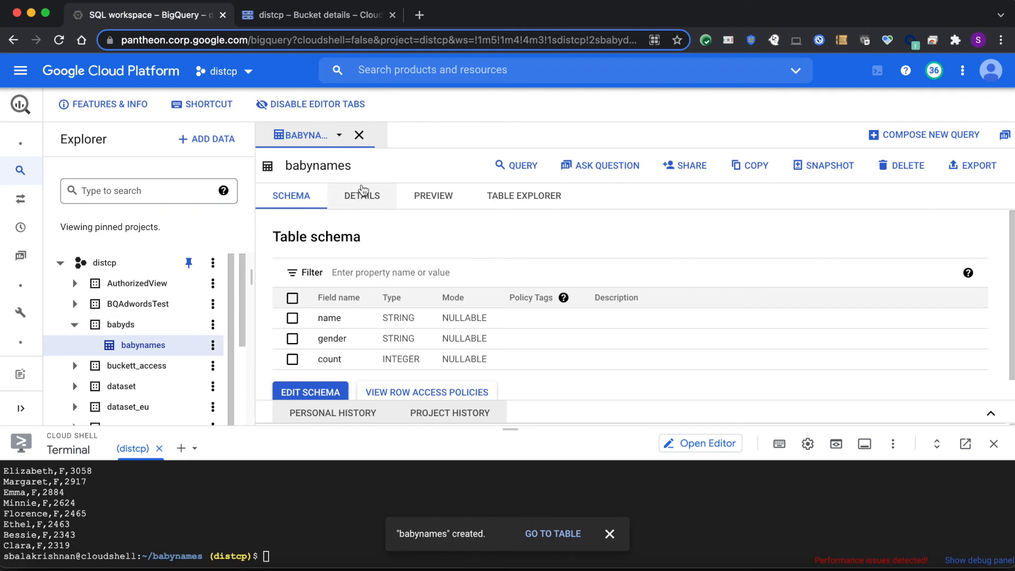
click(432, 201)
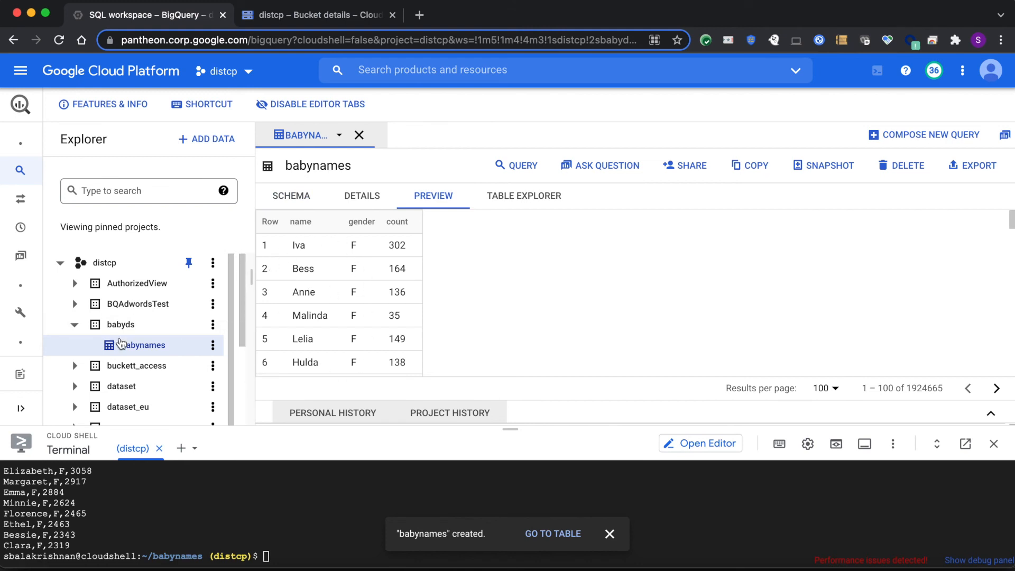
click(291, 200)
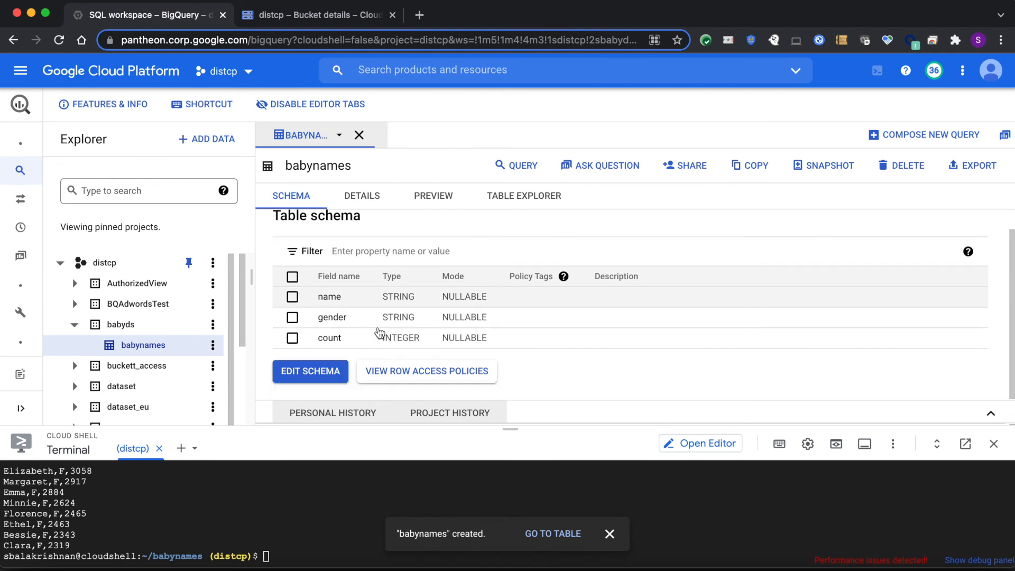
click(361, 197)
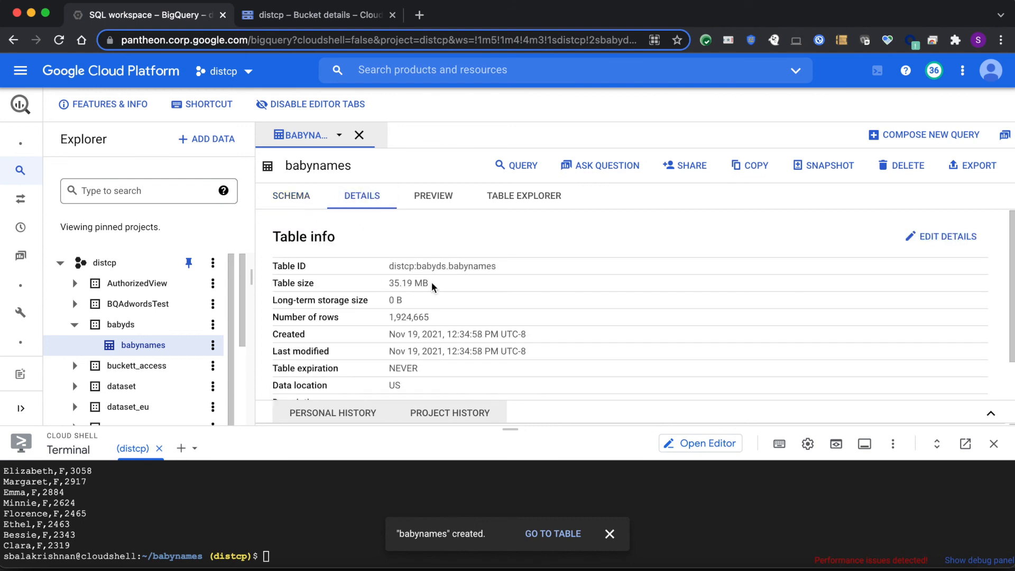
drag(437, 286, 372, 286)
click(439, 289)
click(433, 200)
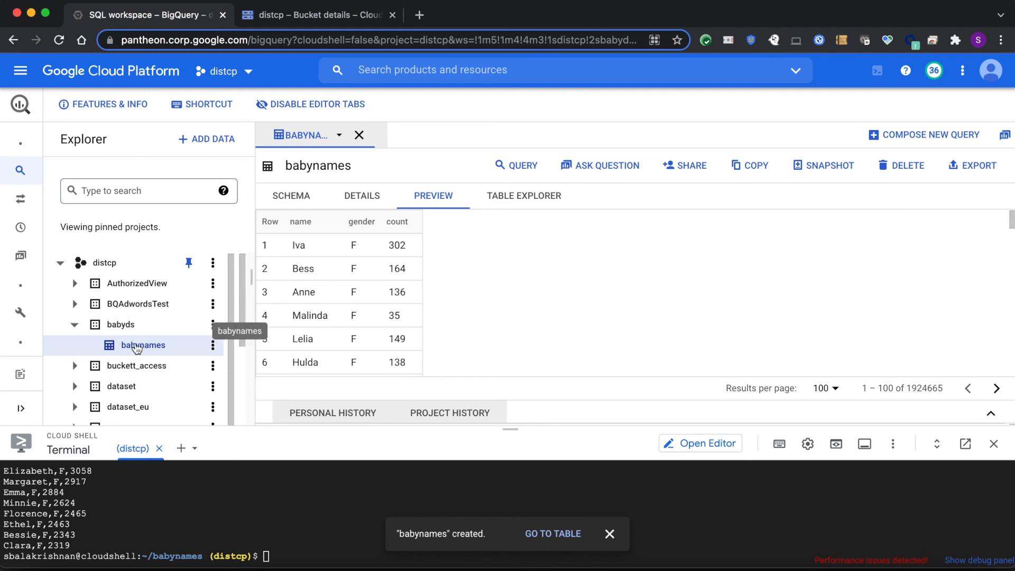
Query the babynames table for all columns with SELECT * and a limit of 1000, and run it
click(213, 346)
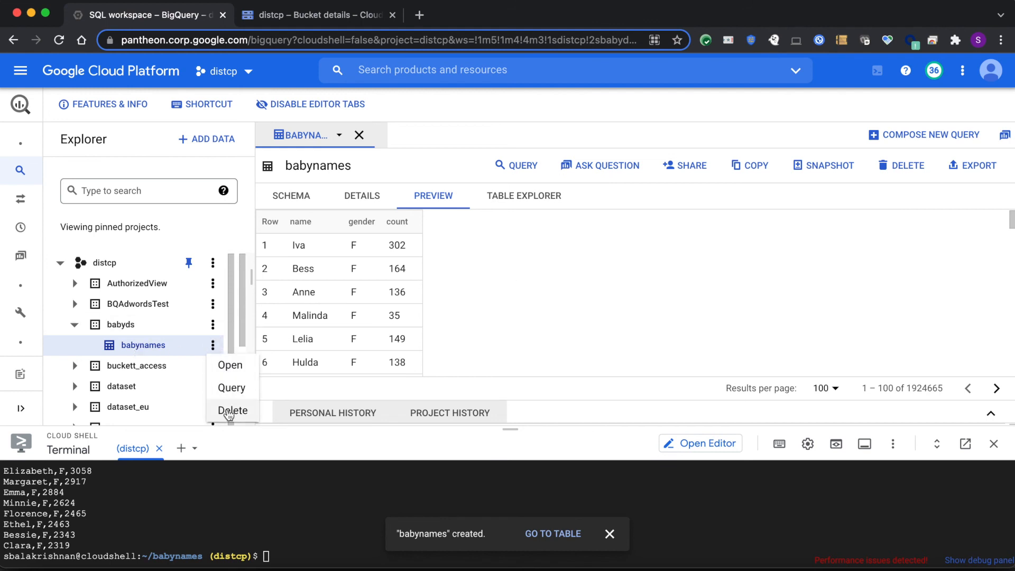
click(247, 385)
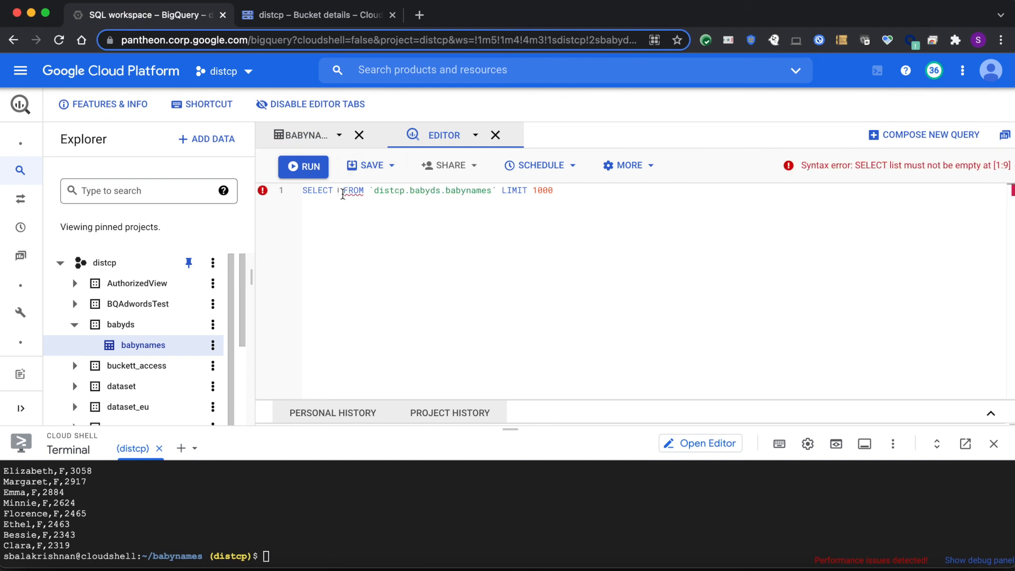
text(*)
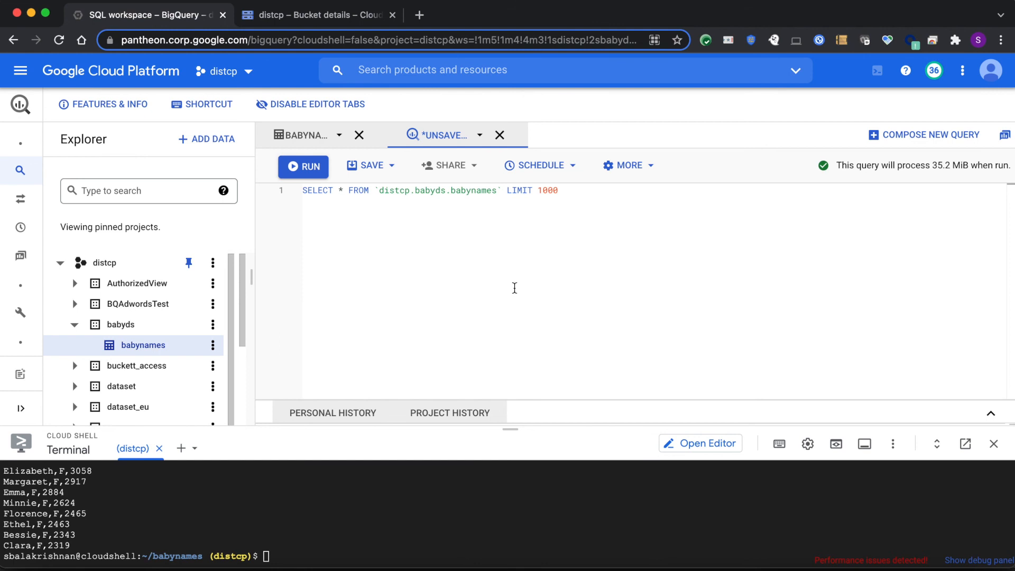
click(293, 175)
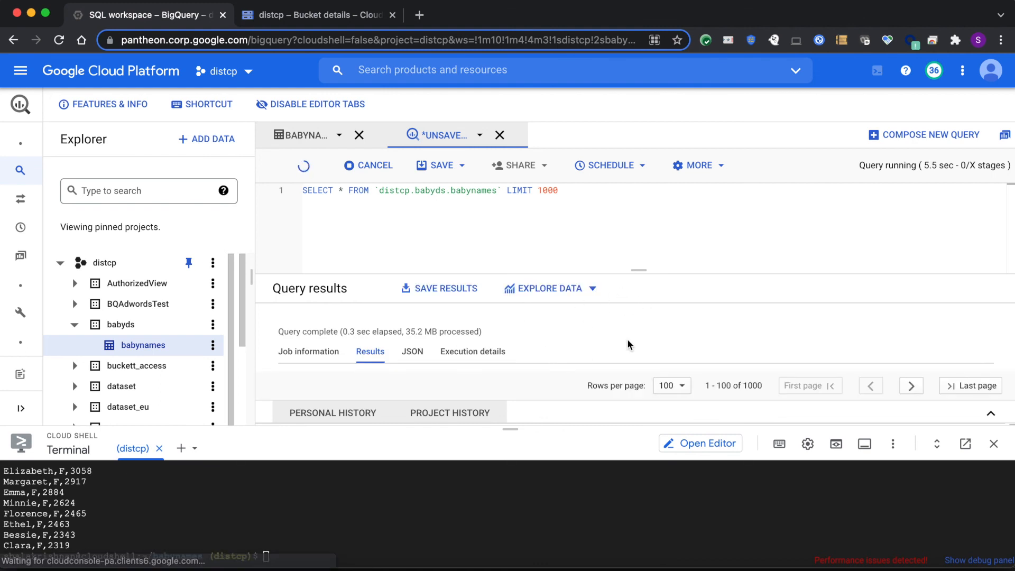
Shrink the Cloud Shell terminal and the query editor to enlarge the query results, and look through the returned rows
drag(510, 428, 510, 535)
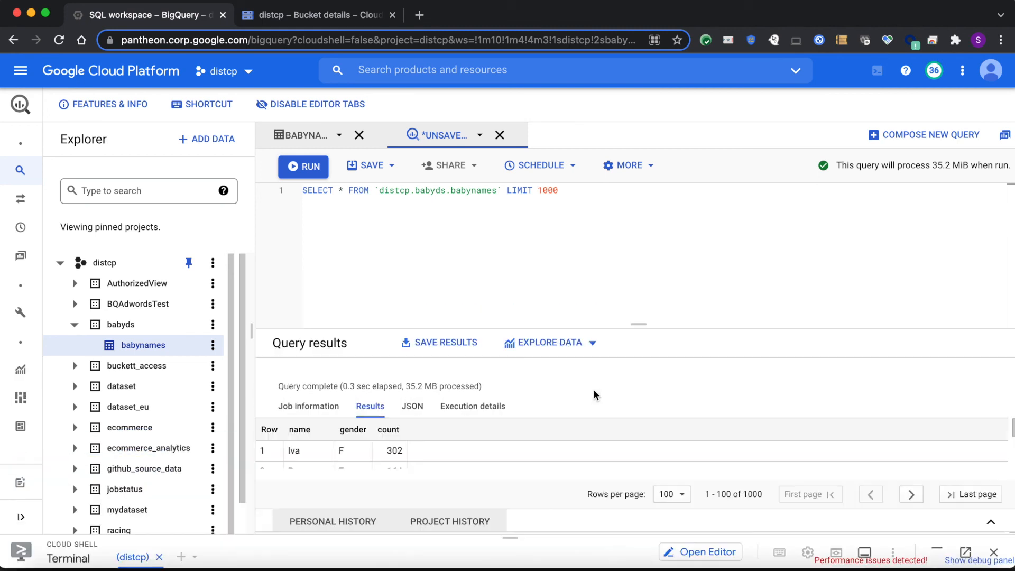
drag(631, 326, 630, 225)
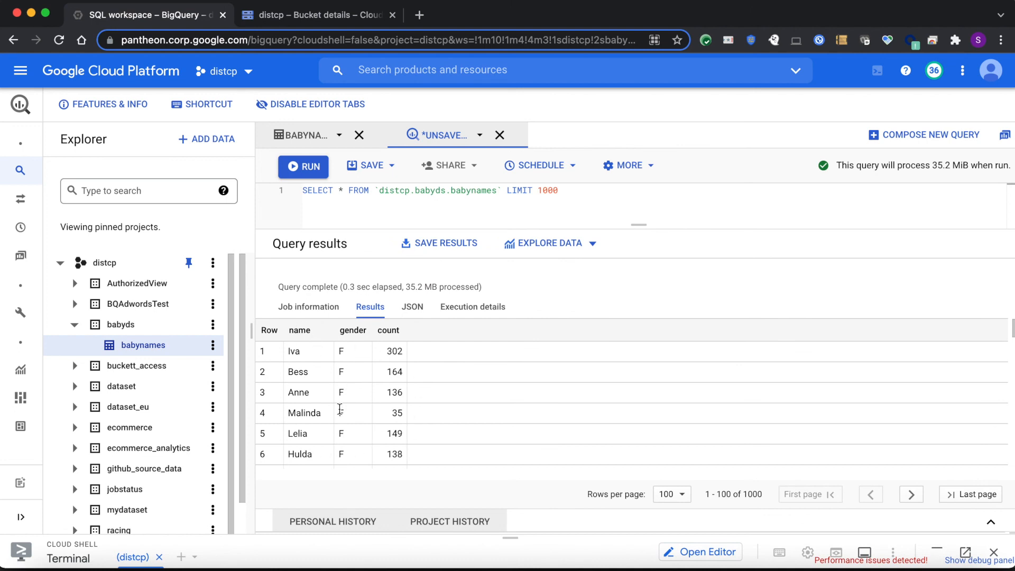
scroll(347, 418, down, 3)
scroll(347, 418, down, 5)
scroll(347, 417, up, 2)
scroll(347, 418, up, 5)
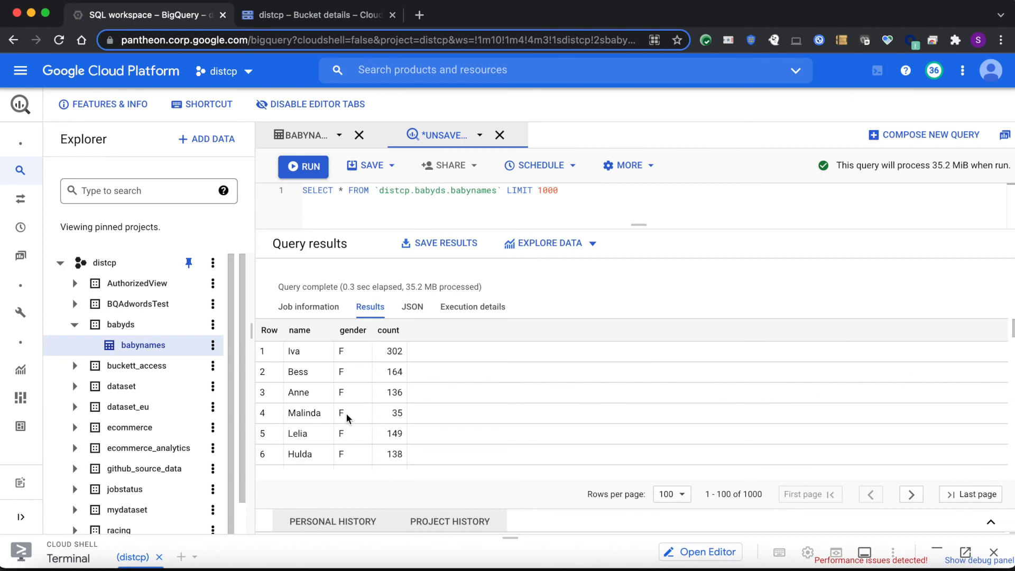